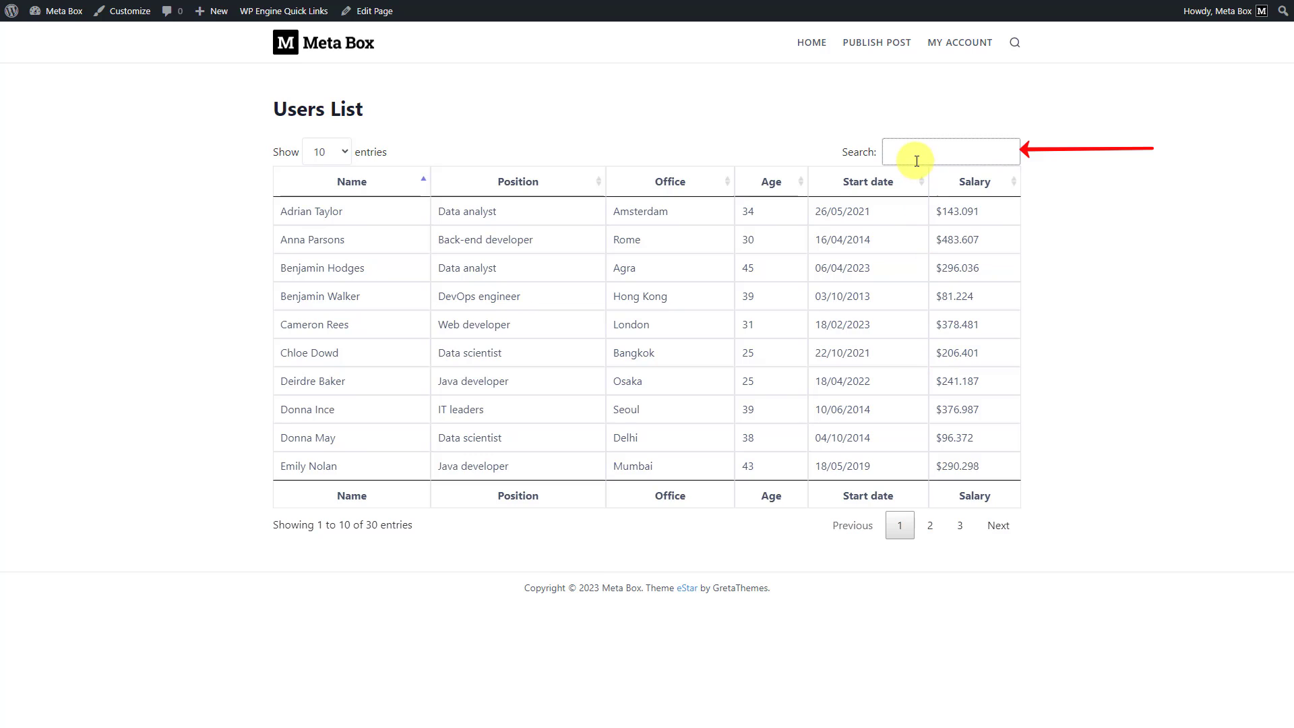
Search the published users table for "meta".
{"action": "type", "text": "meta"}
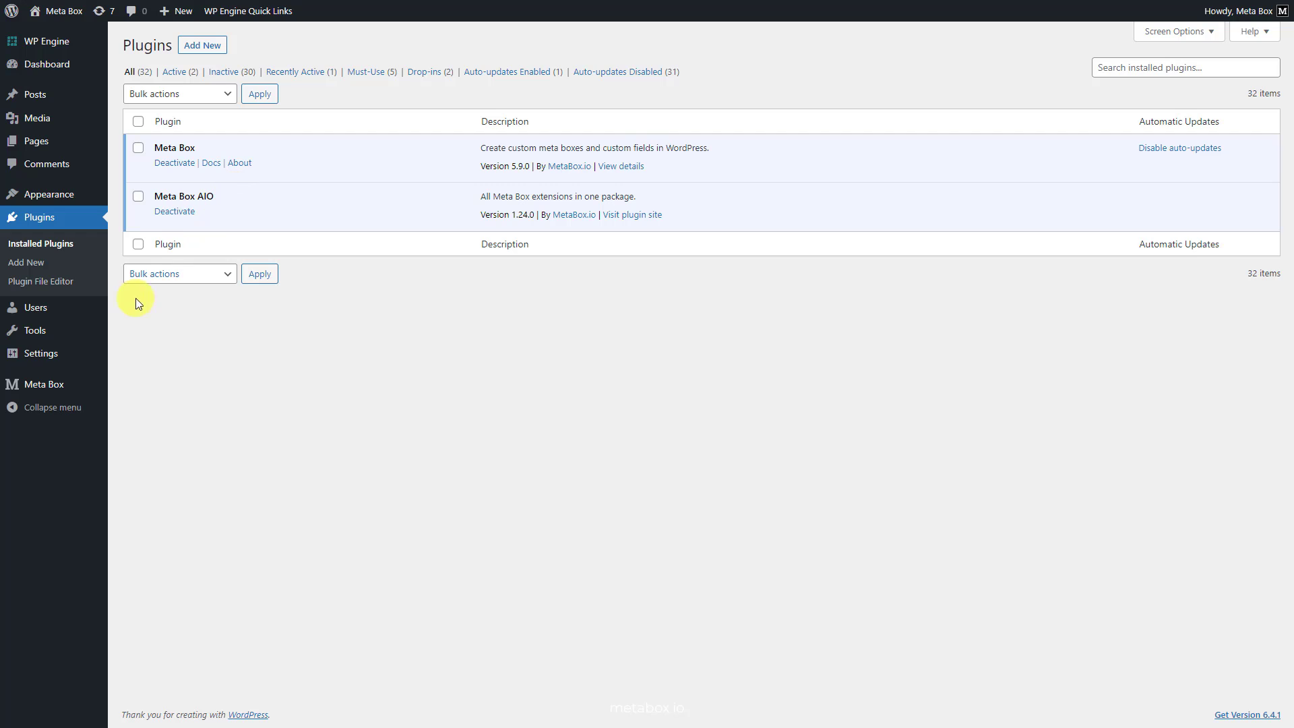
Open the Meta Box extensions list and review which extensions are enabled.
{"action": "mouse_move", "coordinate": [70, 385]}
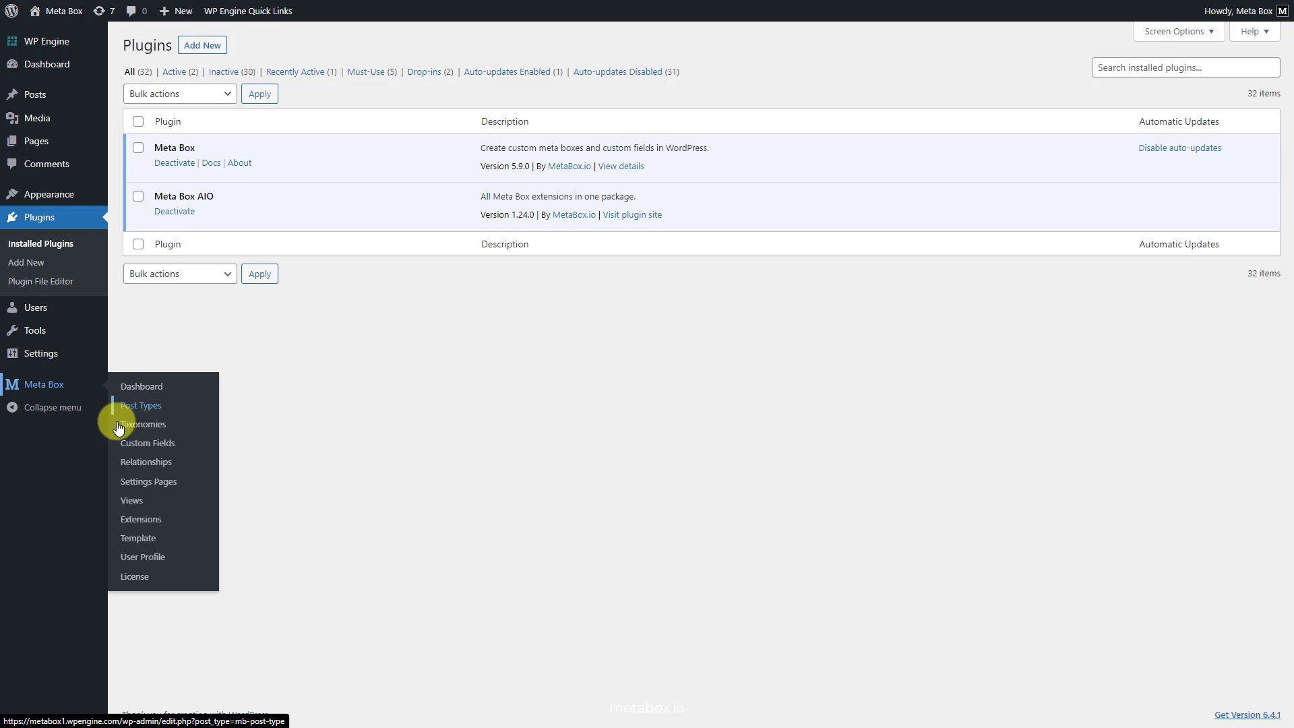
{"action": "left_click", "coordinate": [126, 525]}
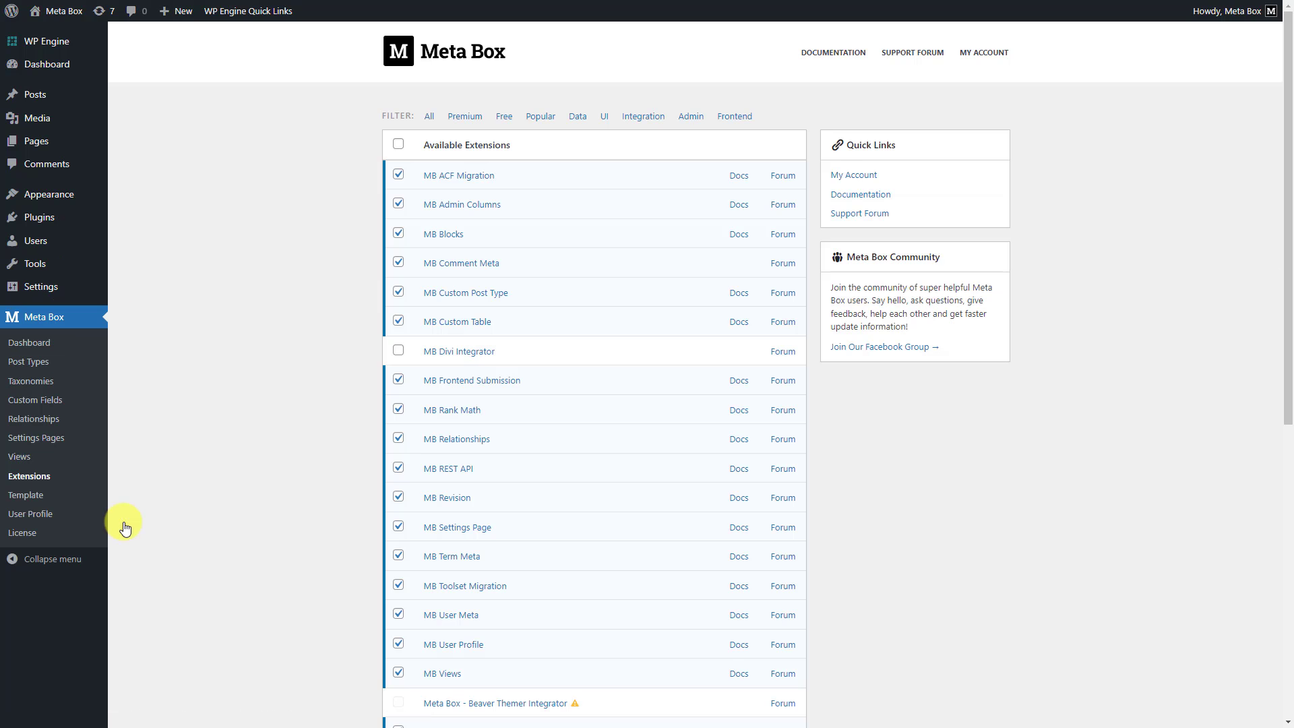
{"action": "scroll", "coordinate": [126, 527], "scroll_direction": "down", "scroll_amount": 6}
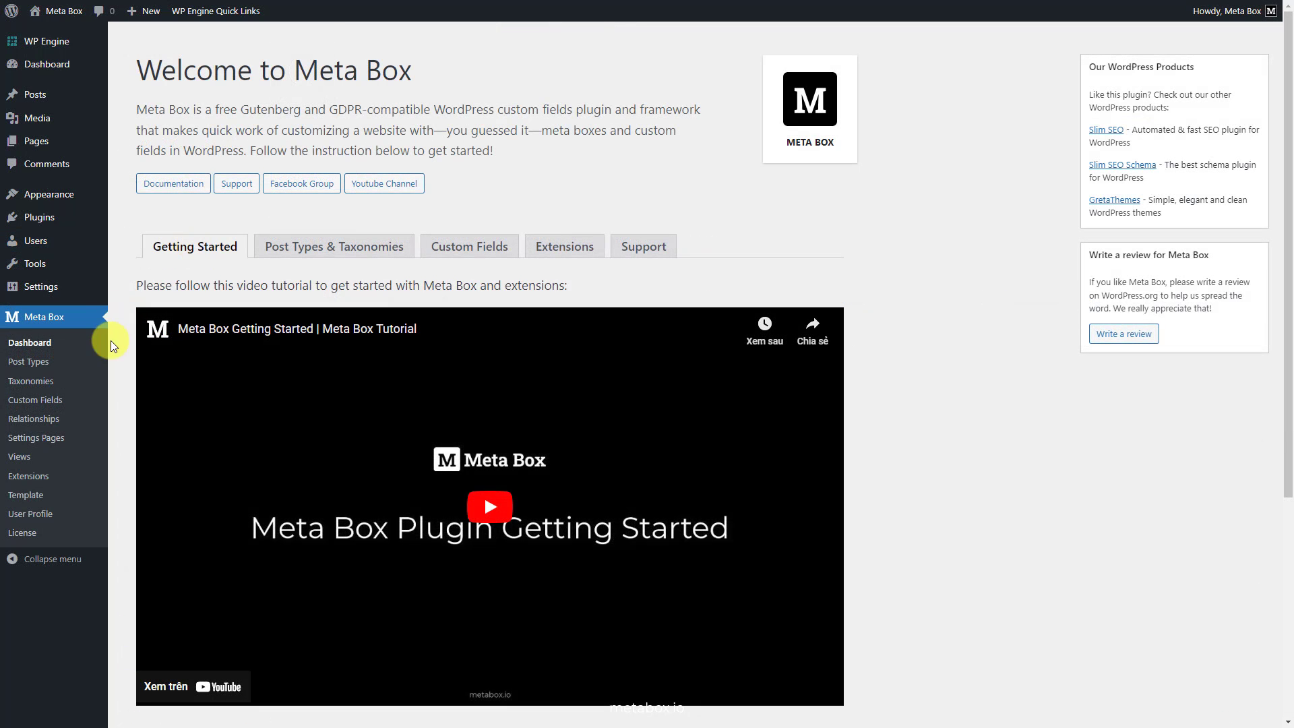
Create a new custom field group in Meta Box titled "Users List".
{"action": "left_click", "coordinate": [67, 402]}
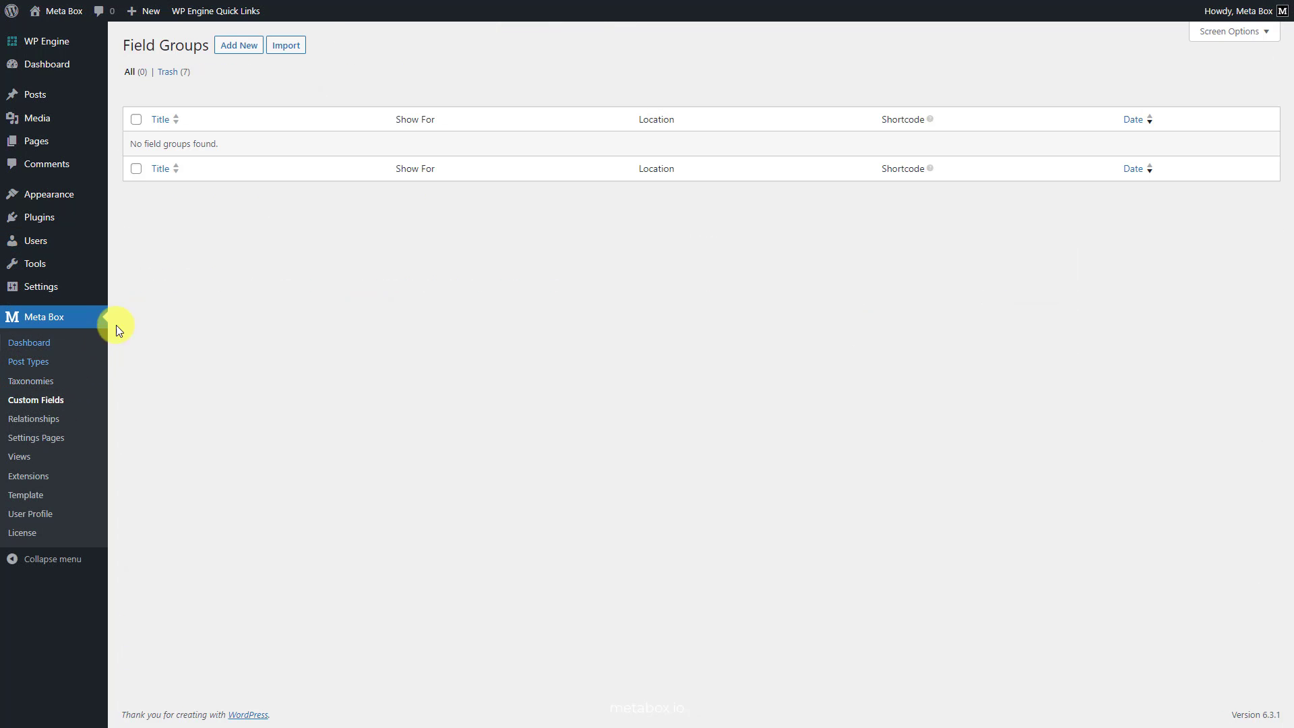
{"action": "left_click", "coordinate": [245, 45]}
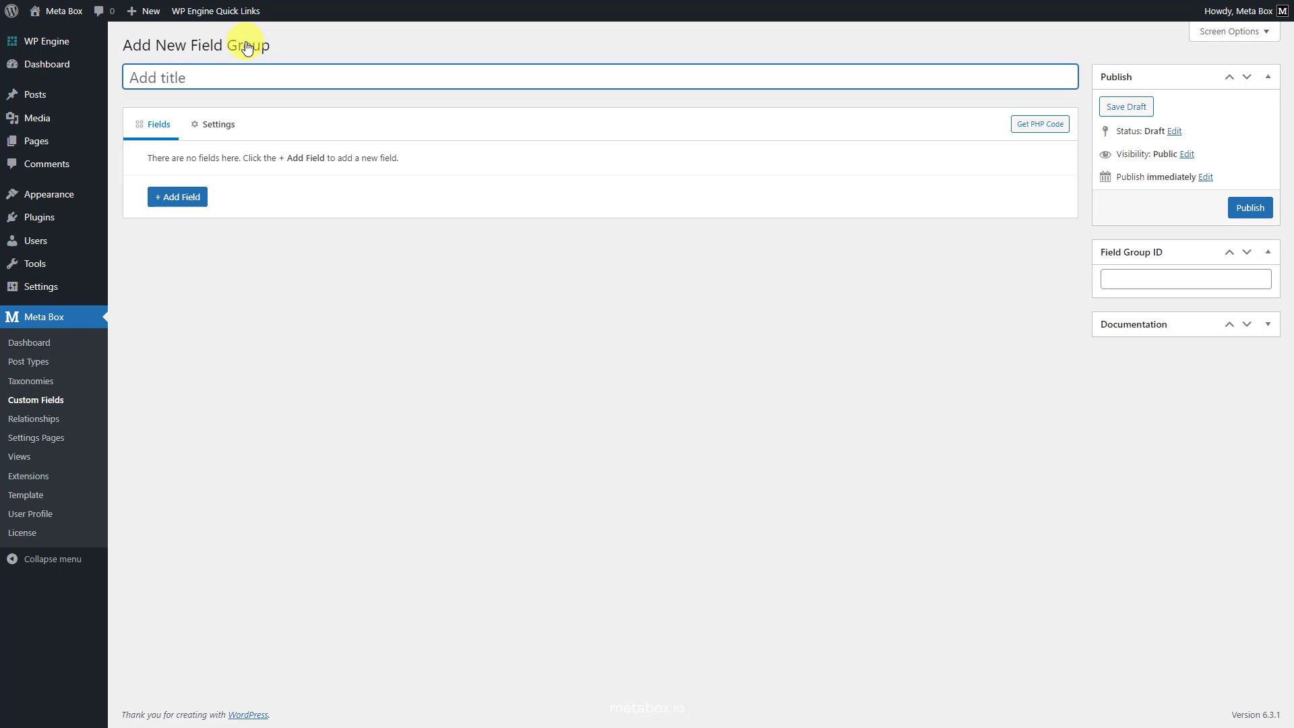
{"action": "type", "text": "Users List"}
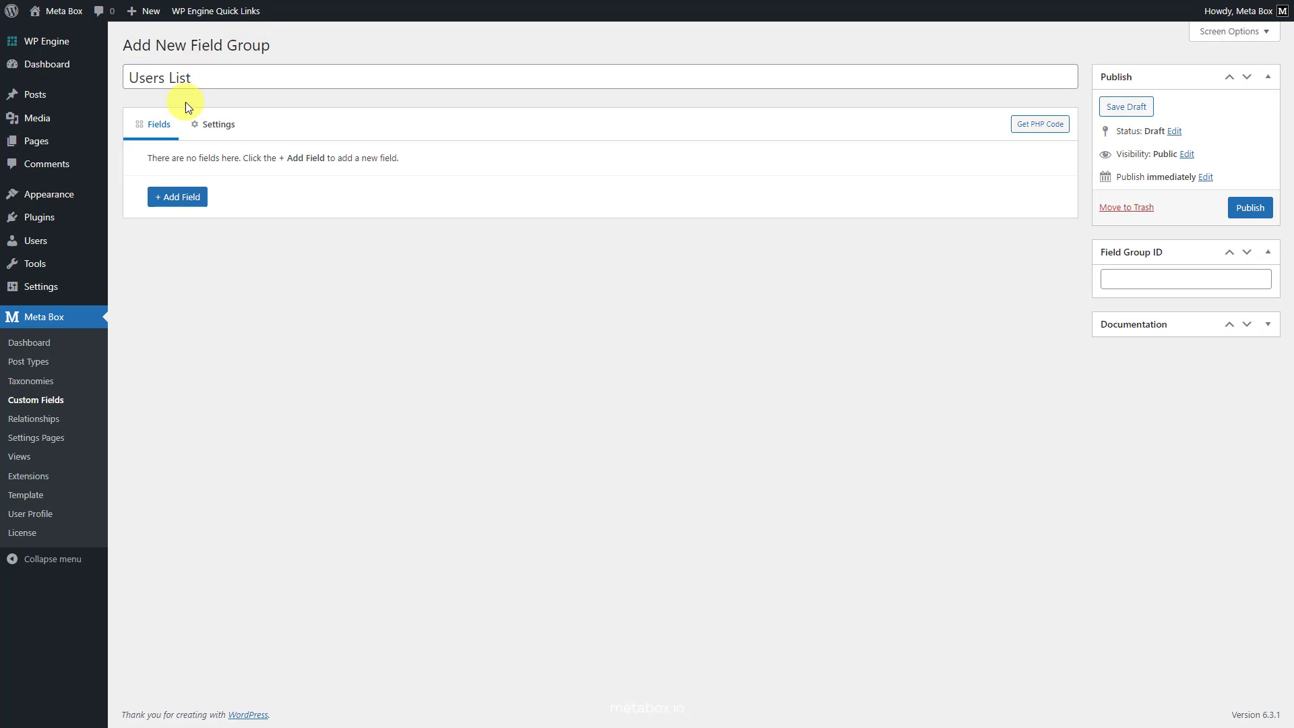
Add a Radio field to the field group and label it "Publish or not?".
{"action": "left_click", "coordinate": [196, 202]}
{"action": "type", "text": "ra"}
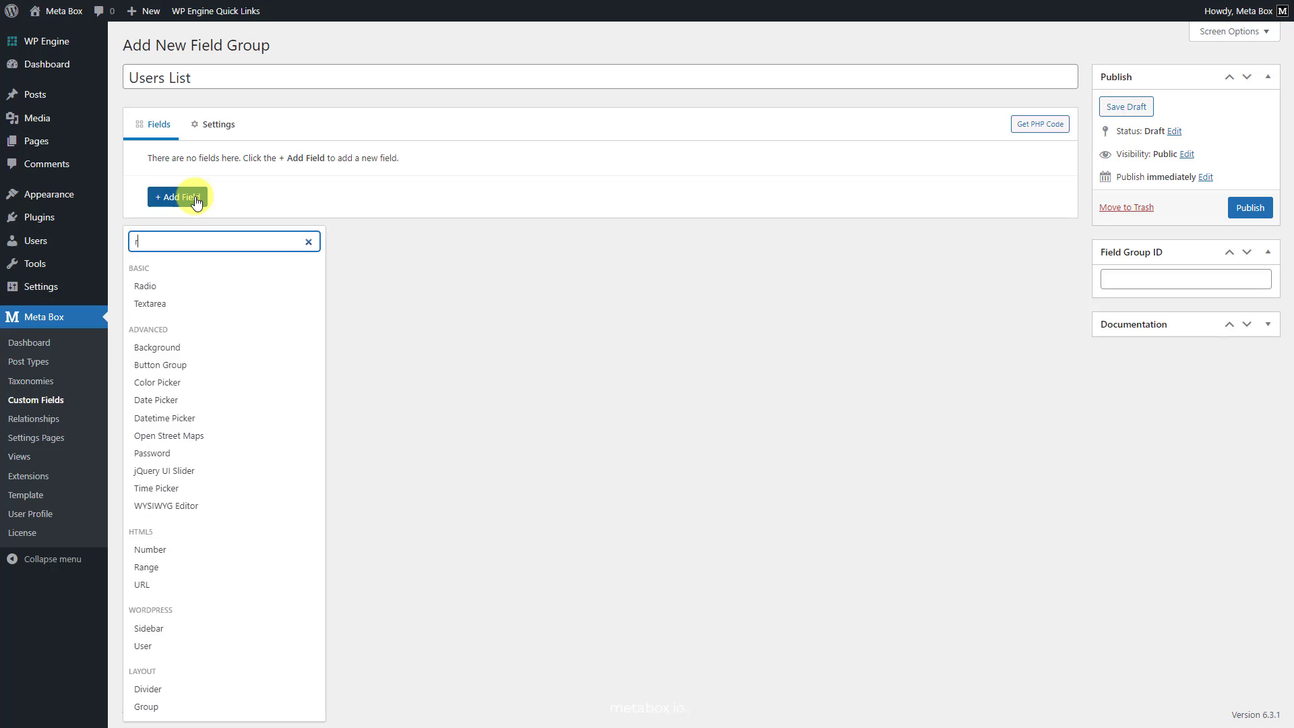
{"action": "left_click", "coordinate": [175, 292]}
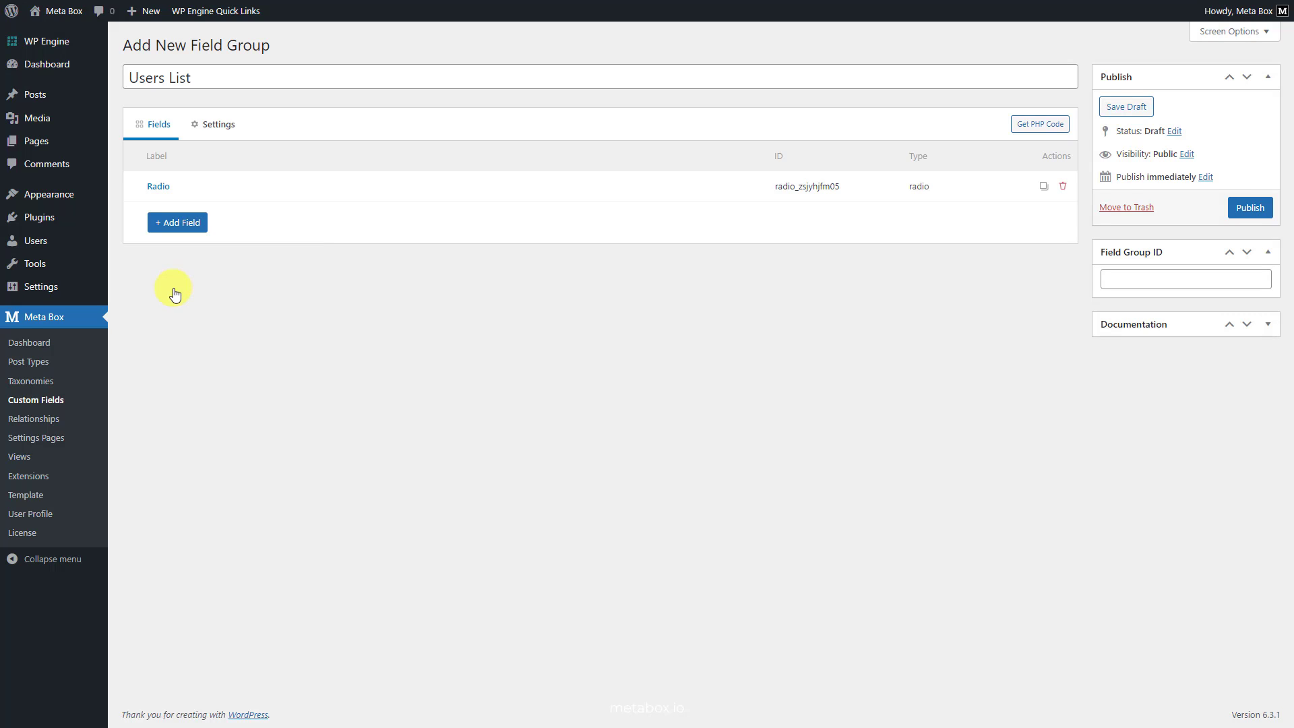
{"action": "left_click", "coordinate": [282, 191]}
{"action": "double_click", "coordinate": [282, 249]}
{"action": "type", "text": "Publish or not?"}
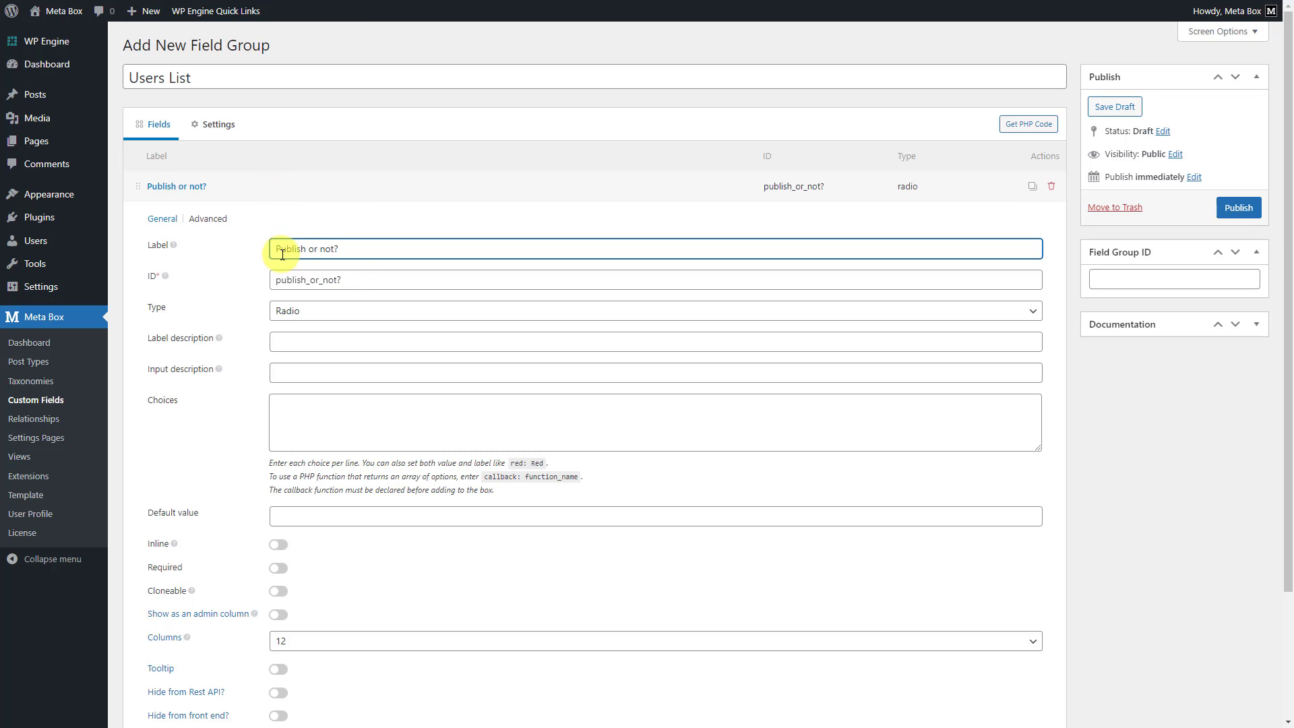
Set the radio field's ID to publish_account and its choices to "yes: Yes" and "no: No" on separate lines.
{"action": "left_click", "coordinate": [346, 280]}
{"action": "left_click_drag", "start_coordinate": [346, 280], "coordinate": [256, 280]}
{"action": "type", "text": "publish_account"}
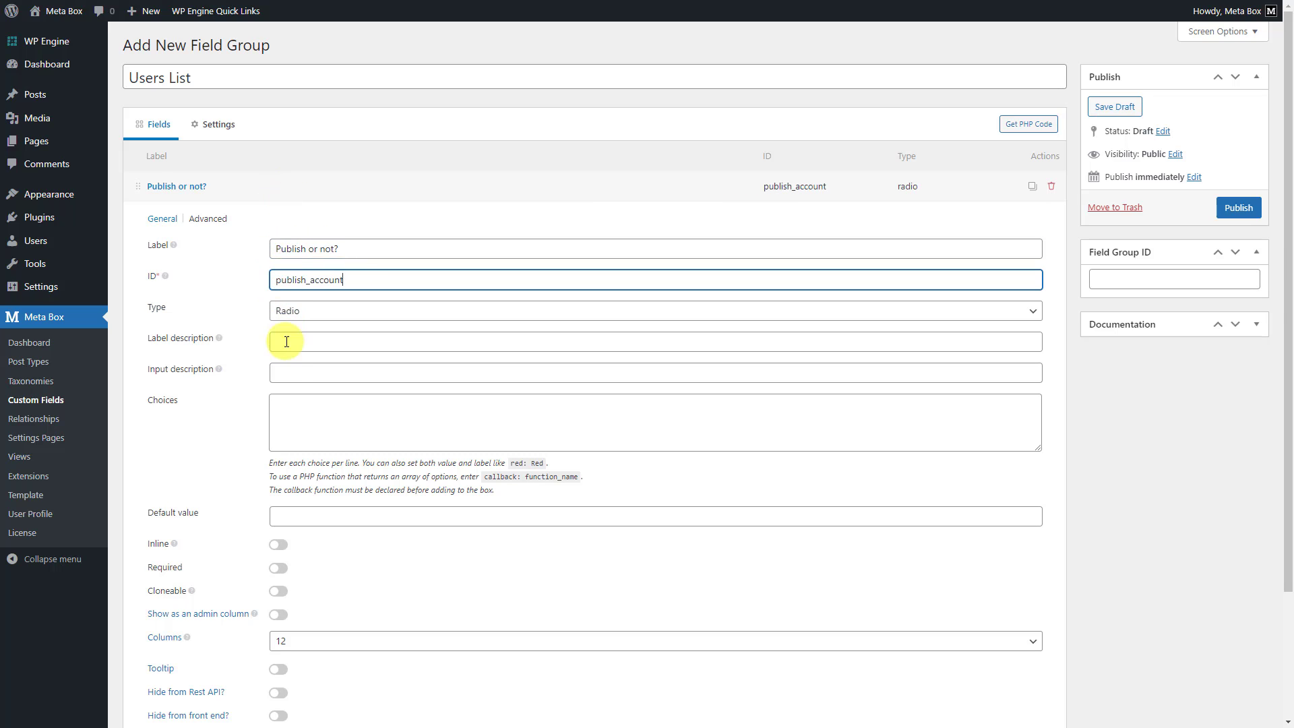
{"action": "left_click", "coordinate": [287, 400]}
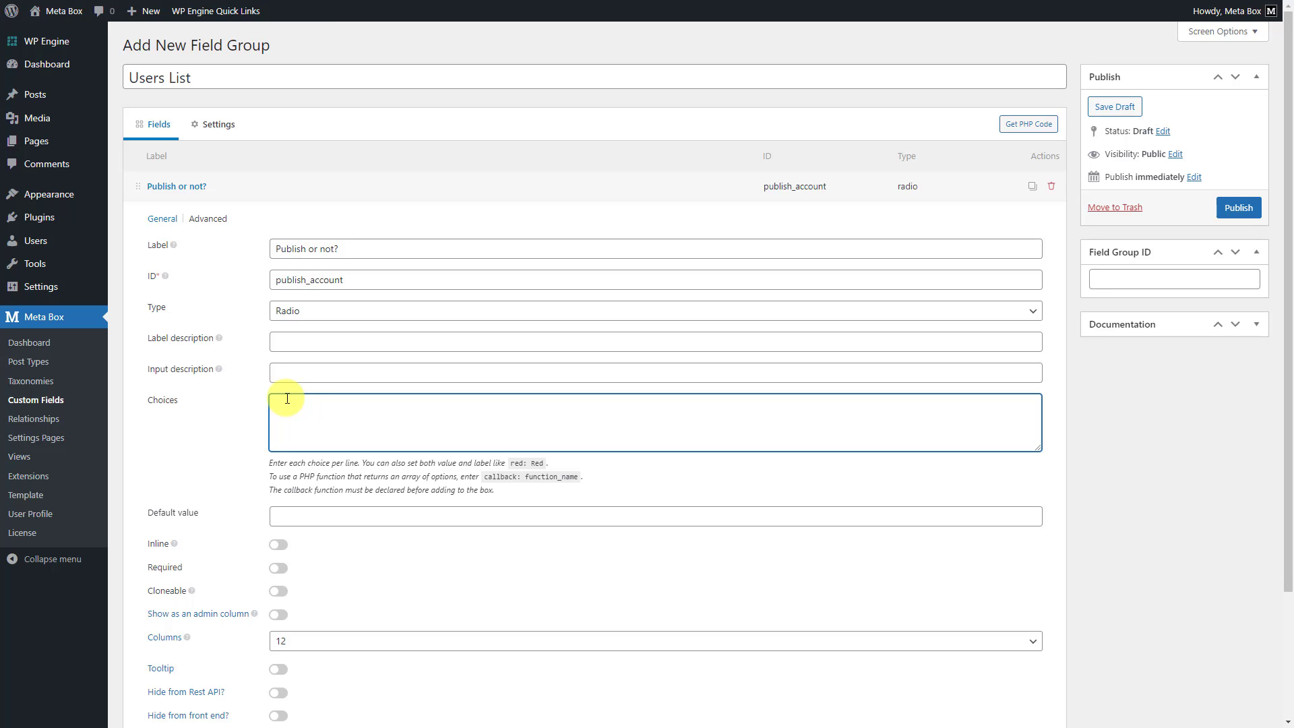
{"action": "type", "text": "yes: Yes no: No"}
{"action": "left_click", "coordinate": [318, 188]}
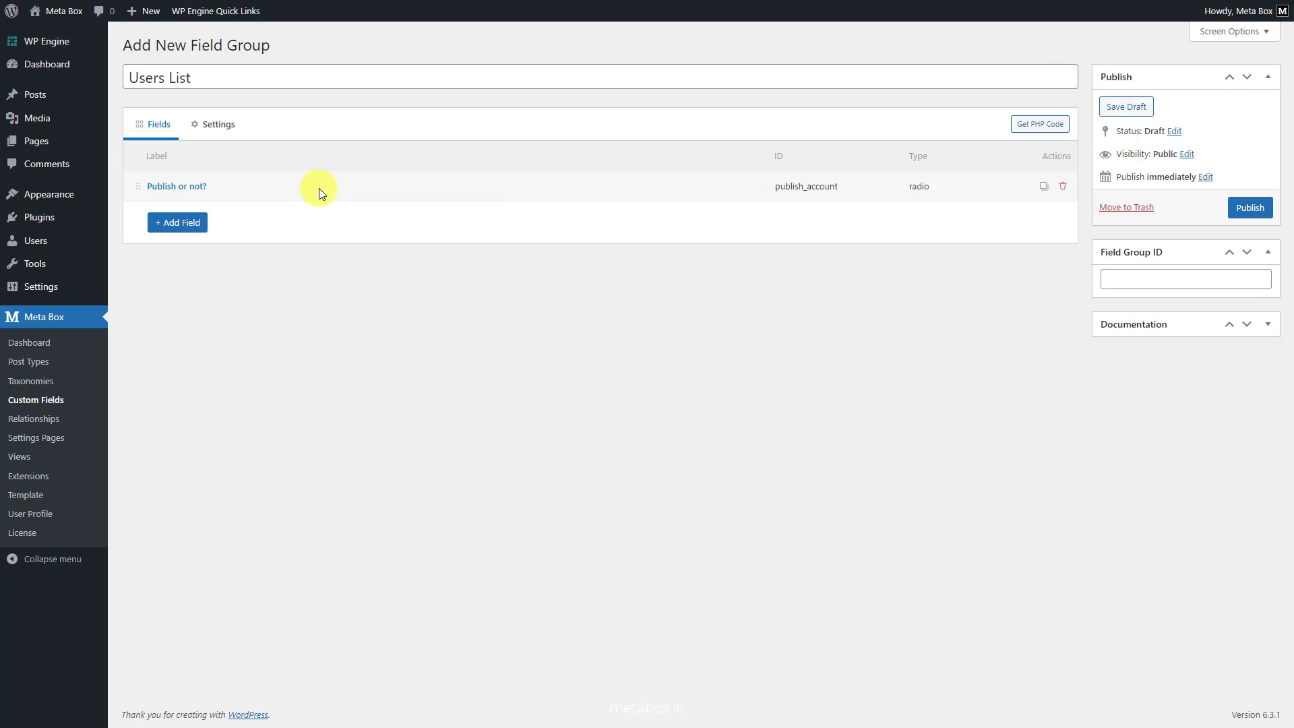
Add a Select field to the field group and label it "Position".
{"action": "left_click", "coordinate": [195, 225]}
{"action": "type", "text": "se"}
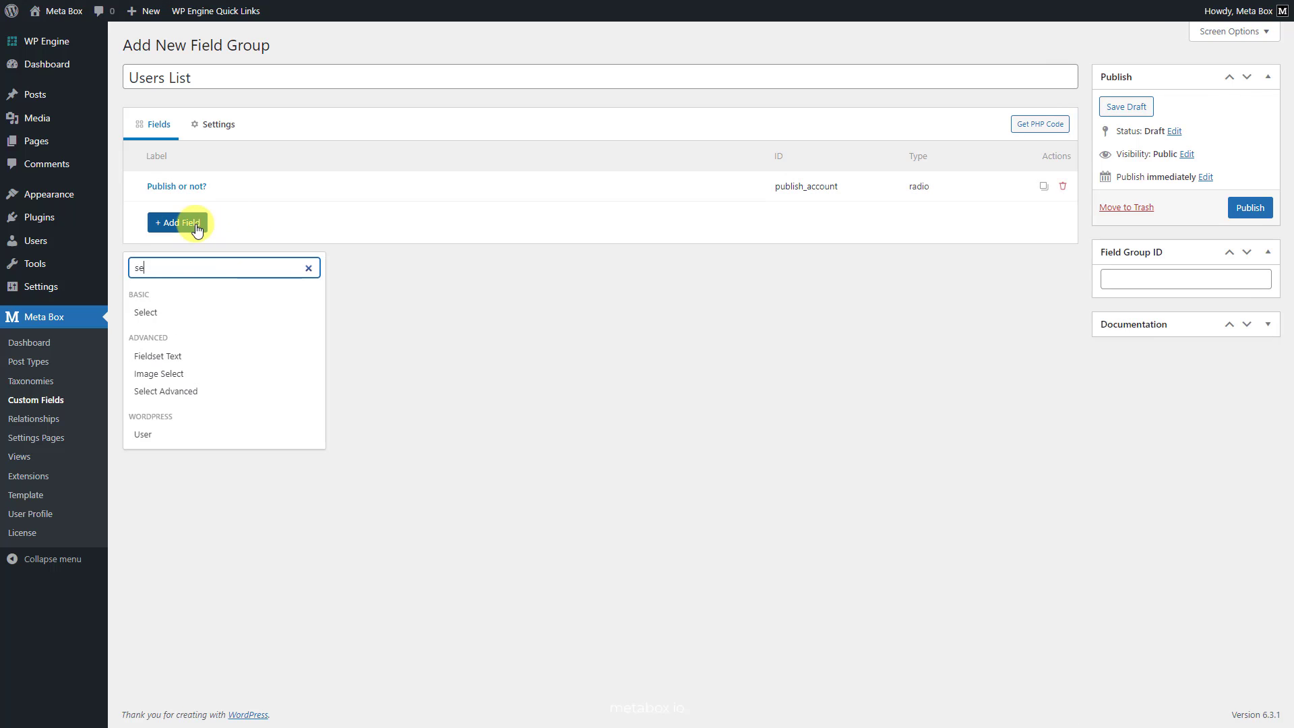
{"action": "left_click", "coordinate": [173, 313]}
{"action": "left_click", "coordinate": [310, 217]}
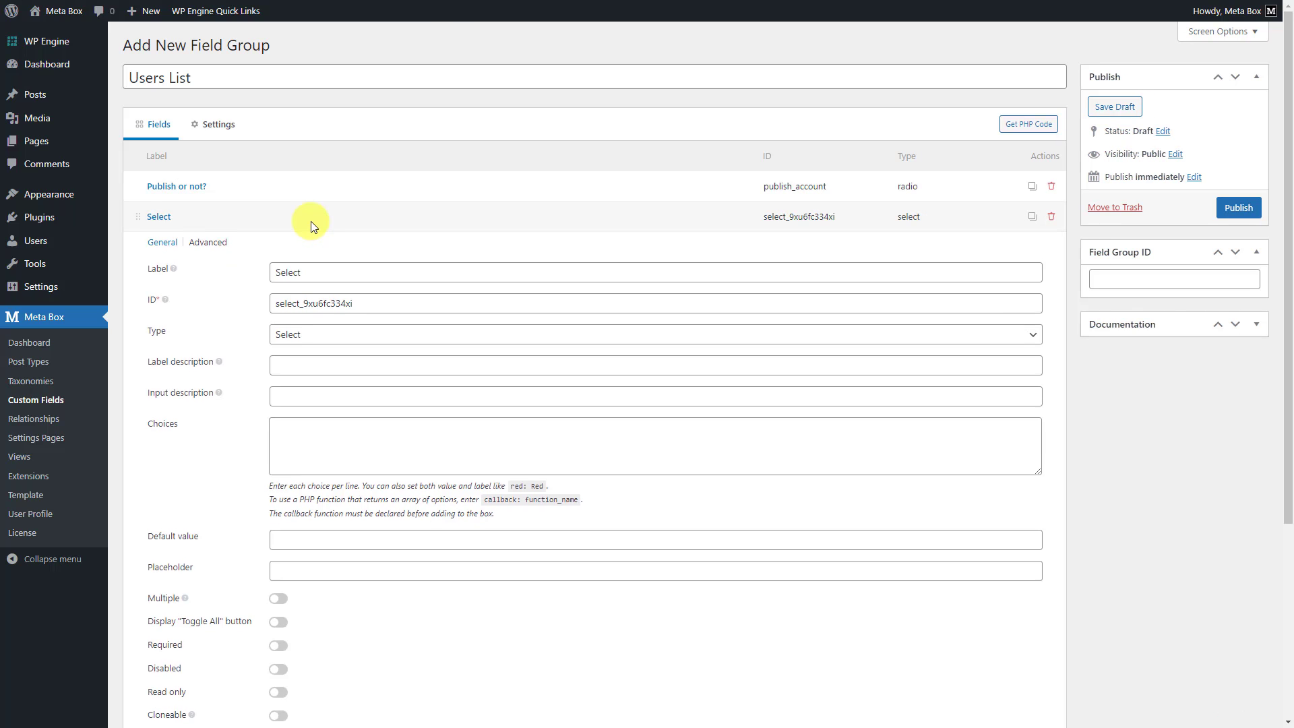
{"action": "double_click", "coordinate": [271, 281]}
{"action": "type", "text": "Position"}
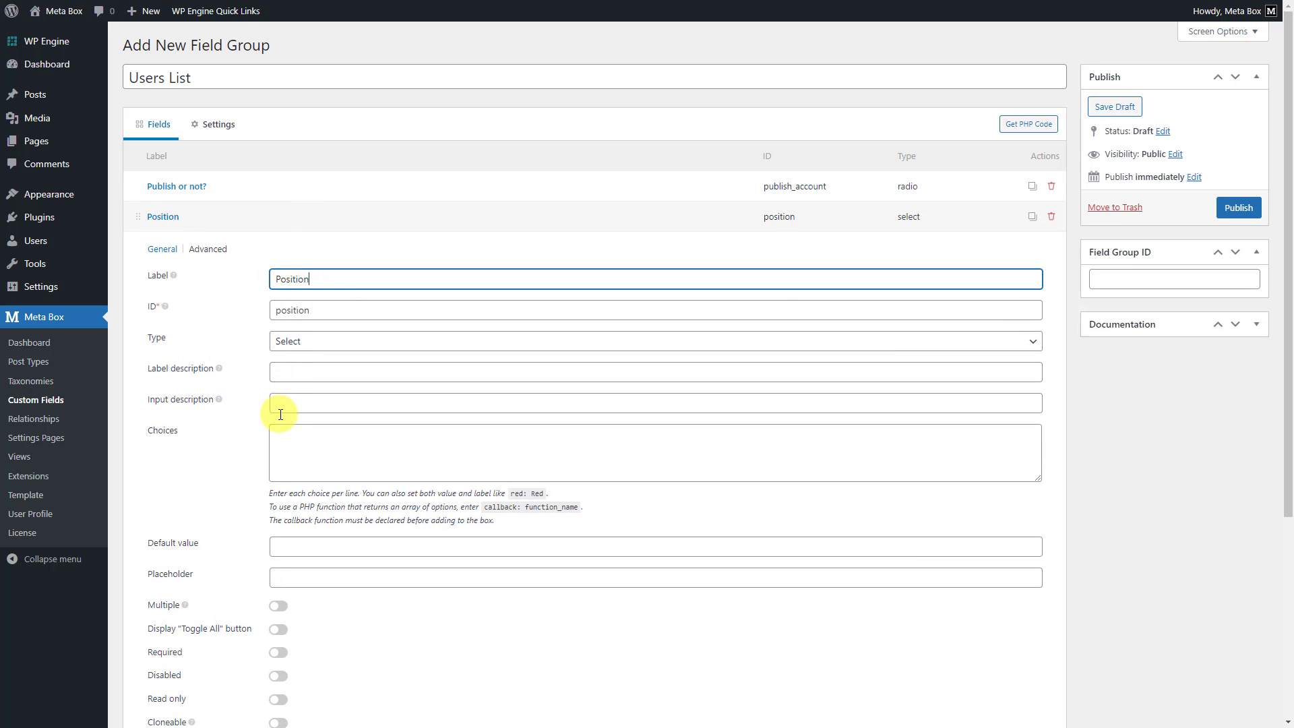
Fill the Position field's choices with DevOps engineer, Data scientist, Web developer, Data analyst, IT leaders, Back-end developer, IT support specialist and Java developer.
{"action": "left_click", "coordinate": [278, 434]}
{"action": "key", "text": "ctrl+v"}
{"action": "left_click_drag", "start_coordinate": [1039, 481], "coordinate": [1064, 566]}
{"action": "left_click", "coordinate": [298, 218]}
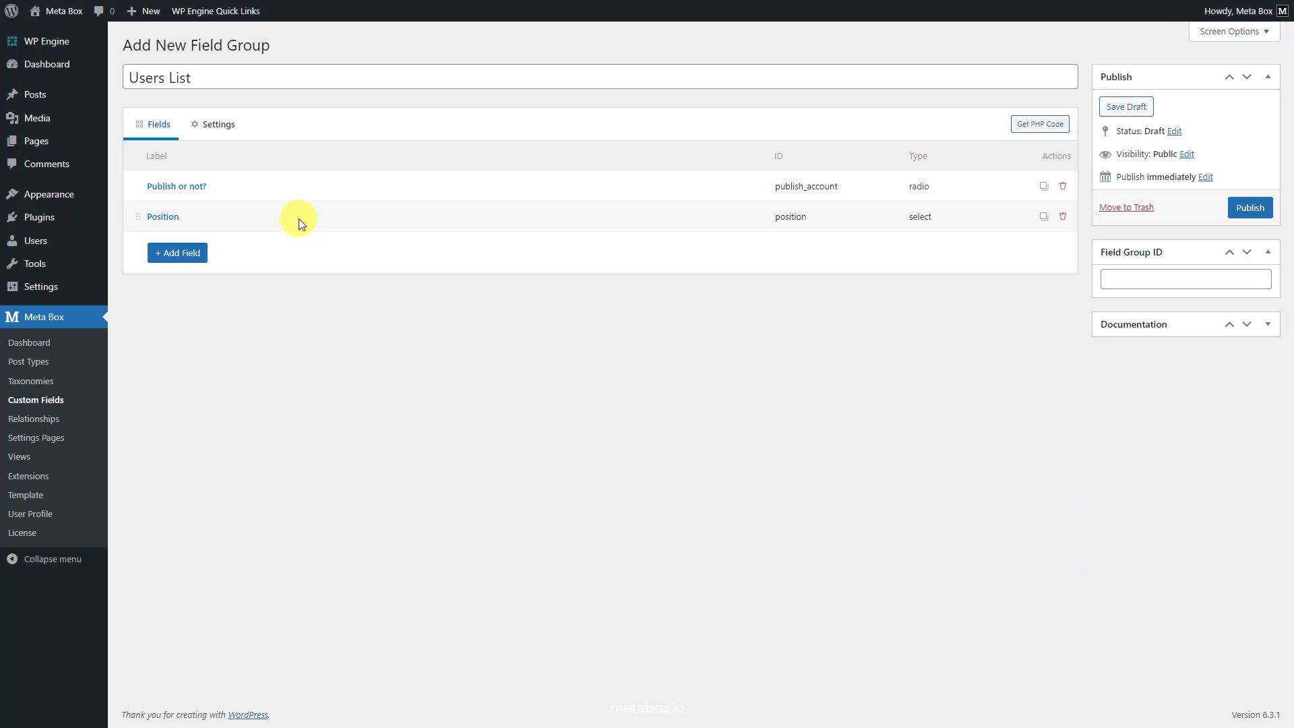
Add a Text field to the field group and label it "Office address".
{"action": "left_click", "coordinate": [203, 254]}
{"action": "type", "text": "te"}
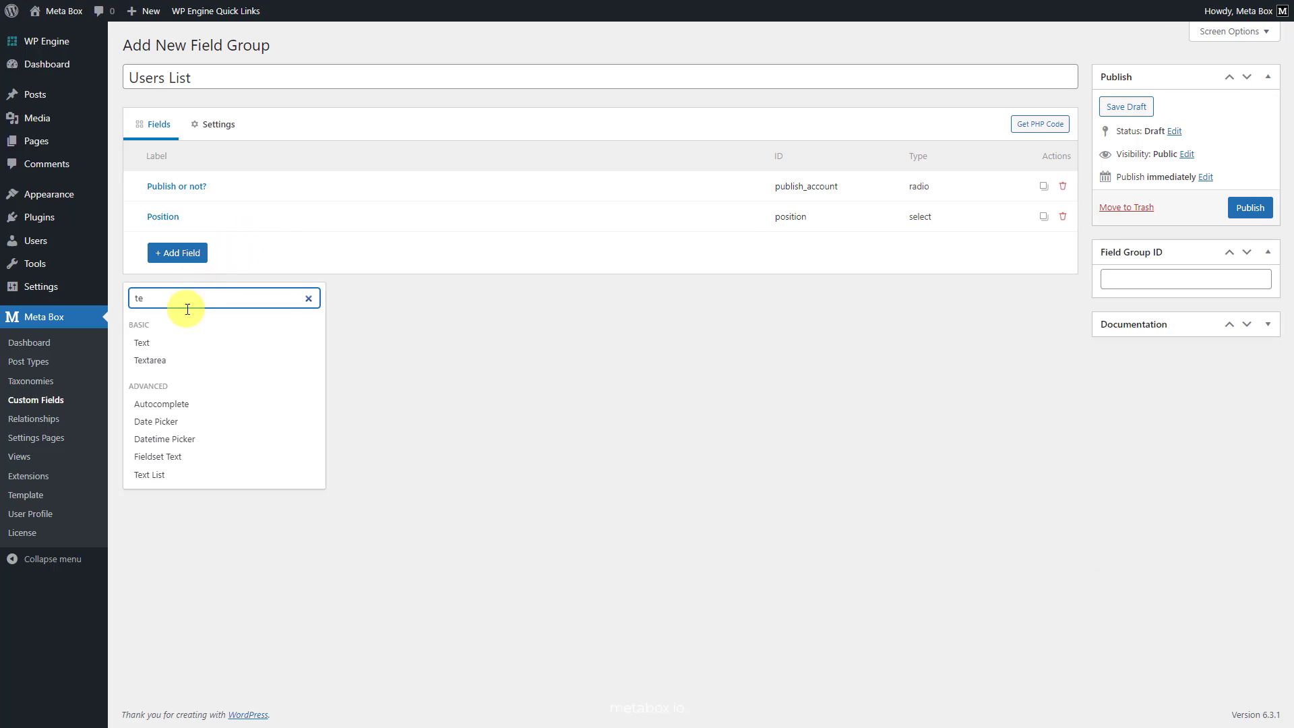
{"action": "left_click", "coordinate": [173, 345]}
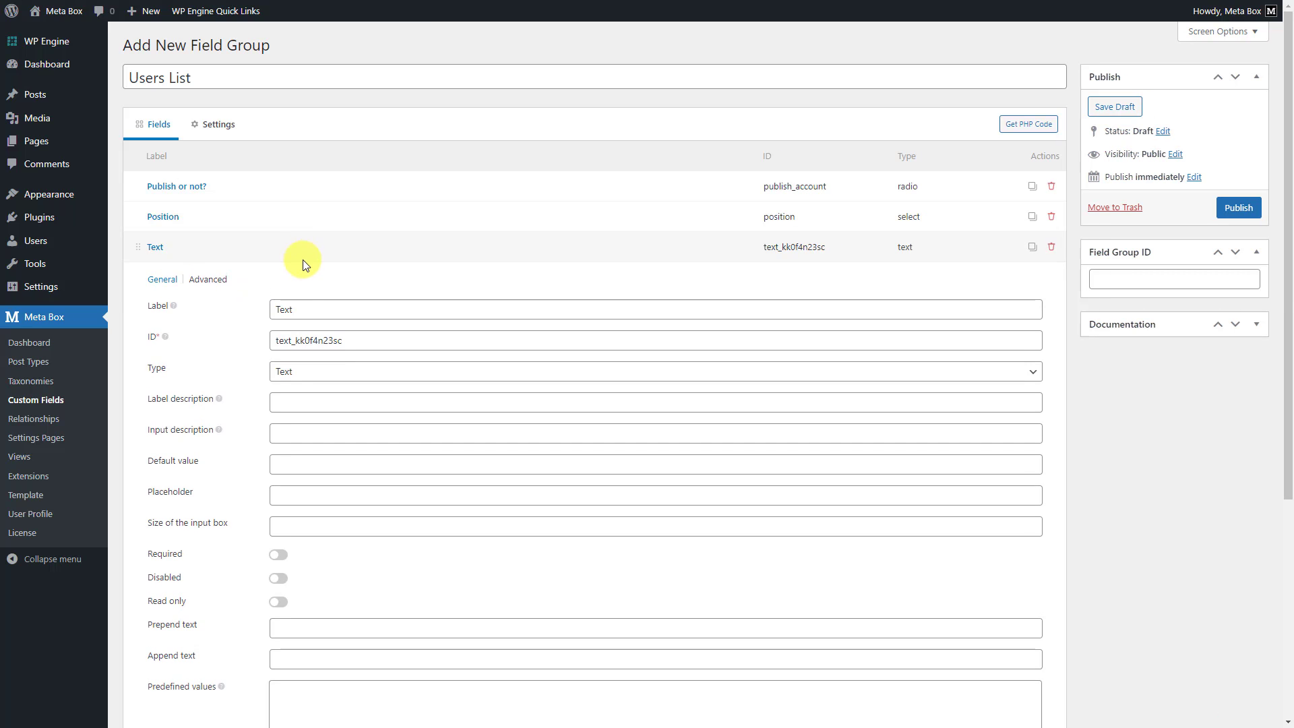
{"action": "left_click", "coordinate": [289, 309]}
{"action": "double_click", "coordinate": [283, 309]}
{"action": "type", "text": "Office address"}
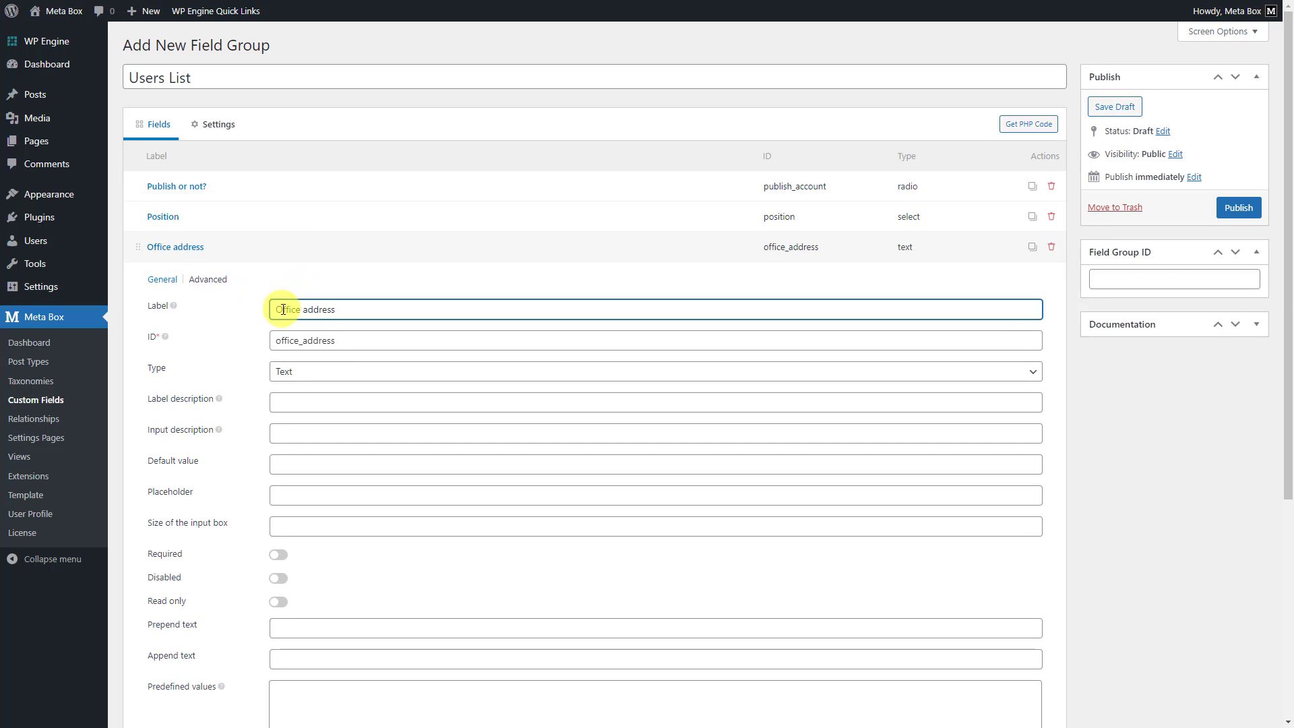
{"action": "left_click", "coordinate": [314, 253]}
Add a Number field to the field group and label it "Age".
{"action": "left_click", "coordinate": [199, 291]}
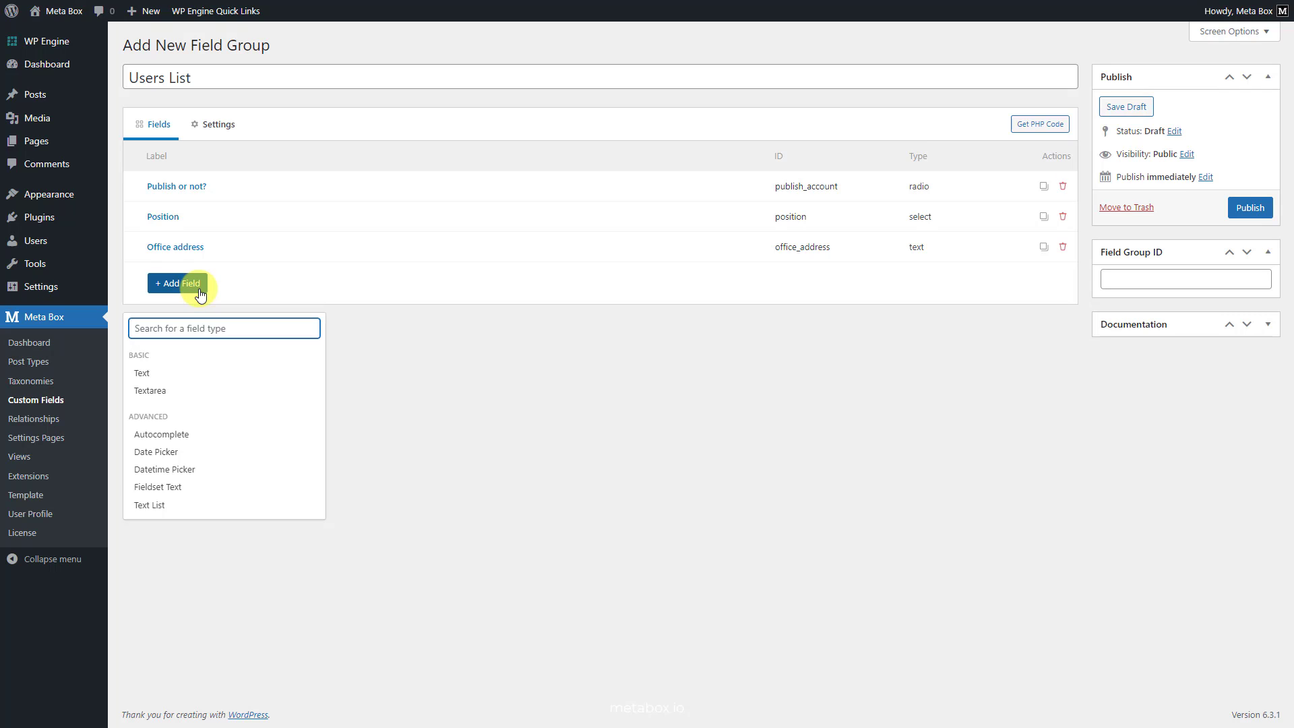
{"action": "type", "text": "num"}
{"action": "left_click", "coordinate": [174, 372]}
{"action": "left_click", "coordinate": [289, 278]}
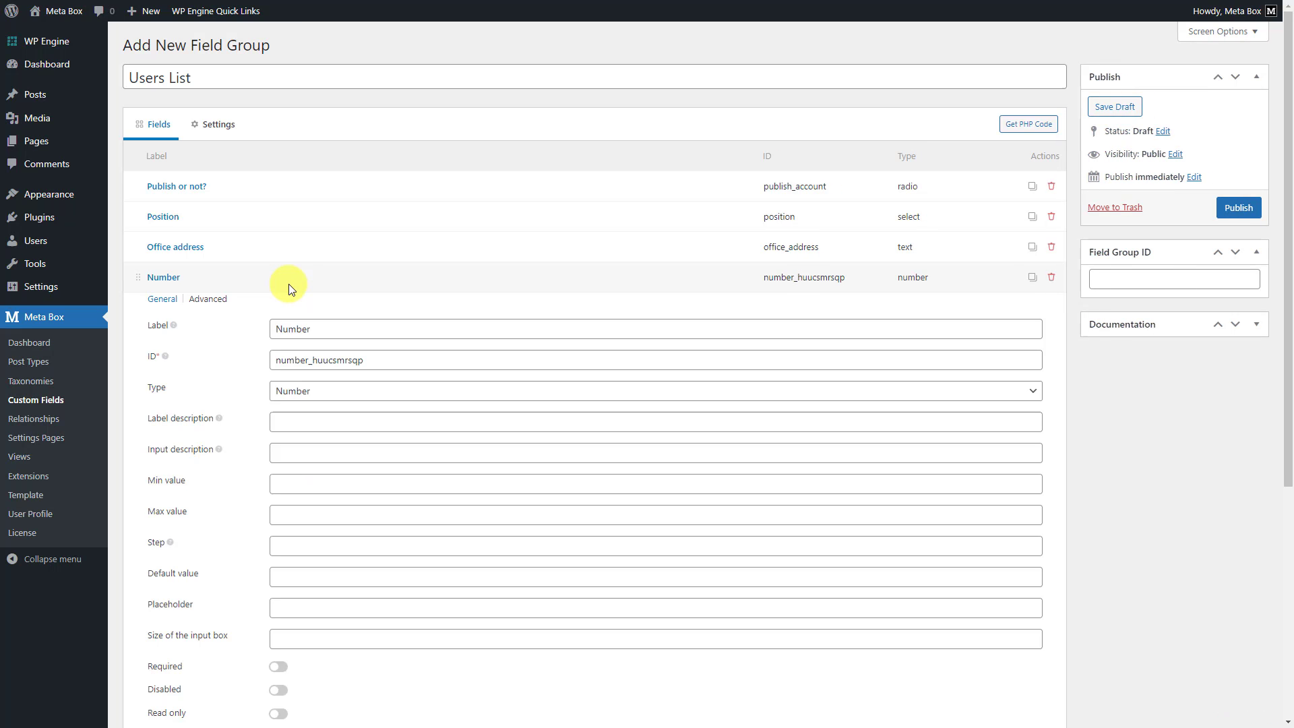
{"action": "double_click", "coordinate": [283, 339]}
{"action": "type", "text": "Age"}
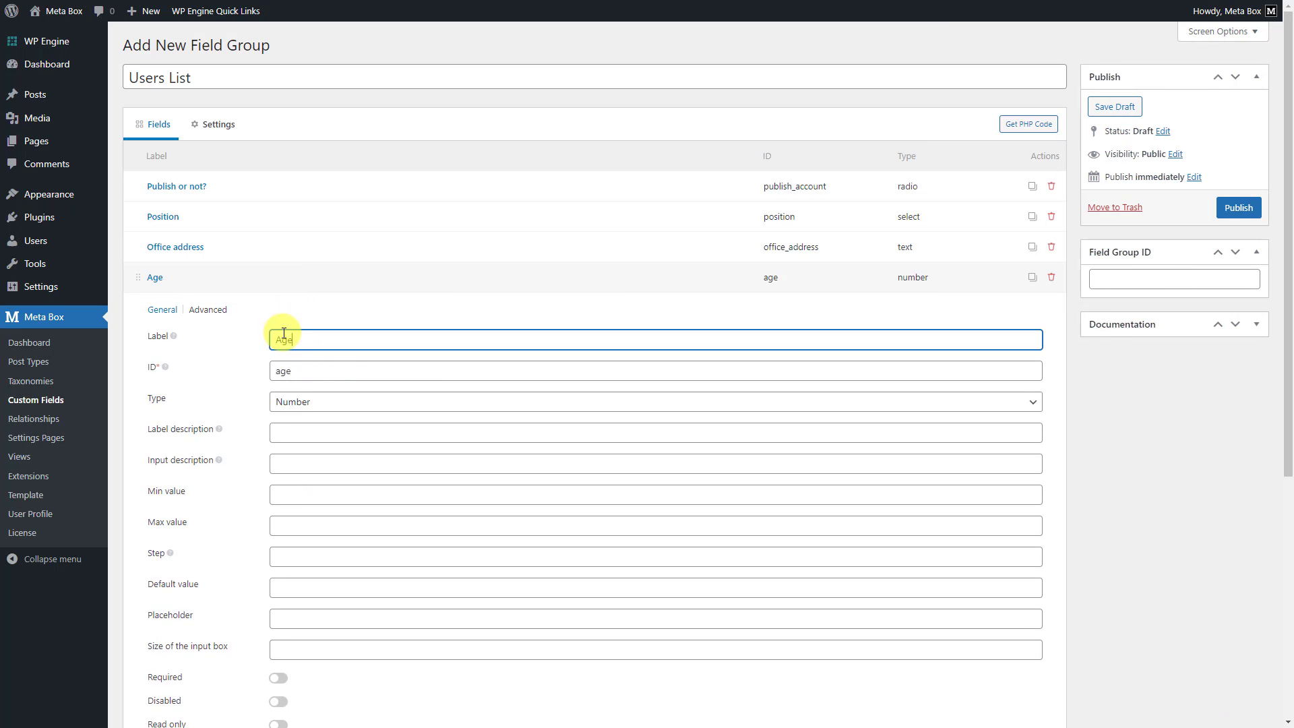
{"action": "left_click", "coordinate": [314, 285]}
Add a Date Picker field to the field group and label it "Start date".
{"action": "left_click", "coordinate": [207, 315]}
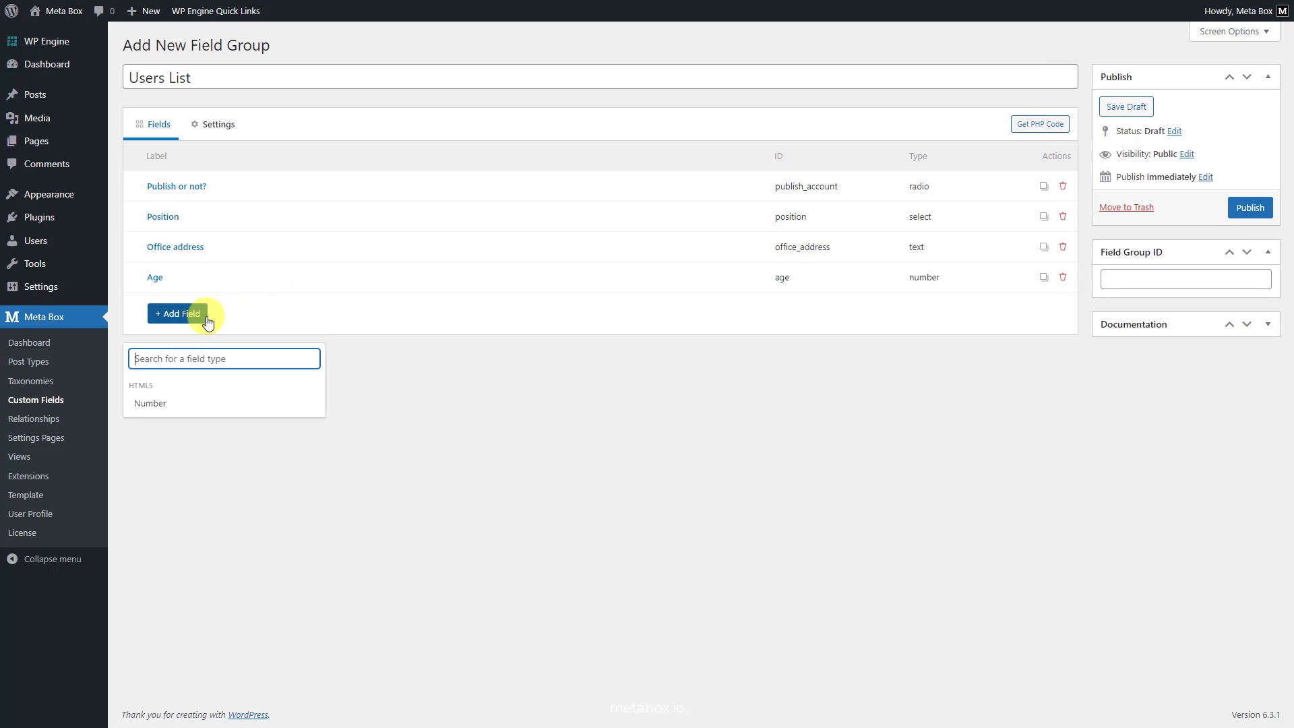
{"action": "type", "text": "da"}
{"action": "left_click", "coordinate": [193, 405]}
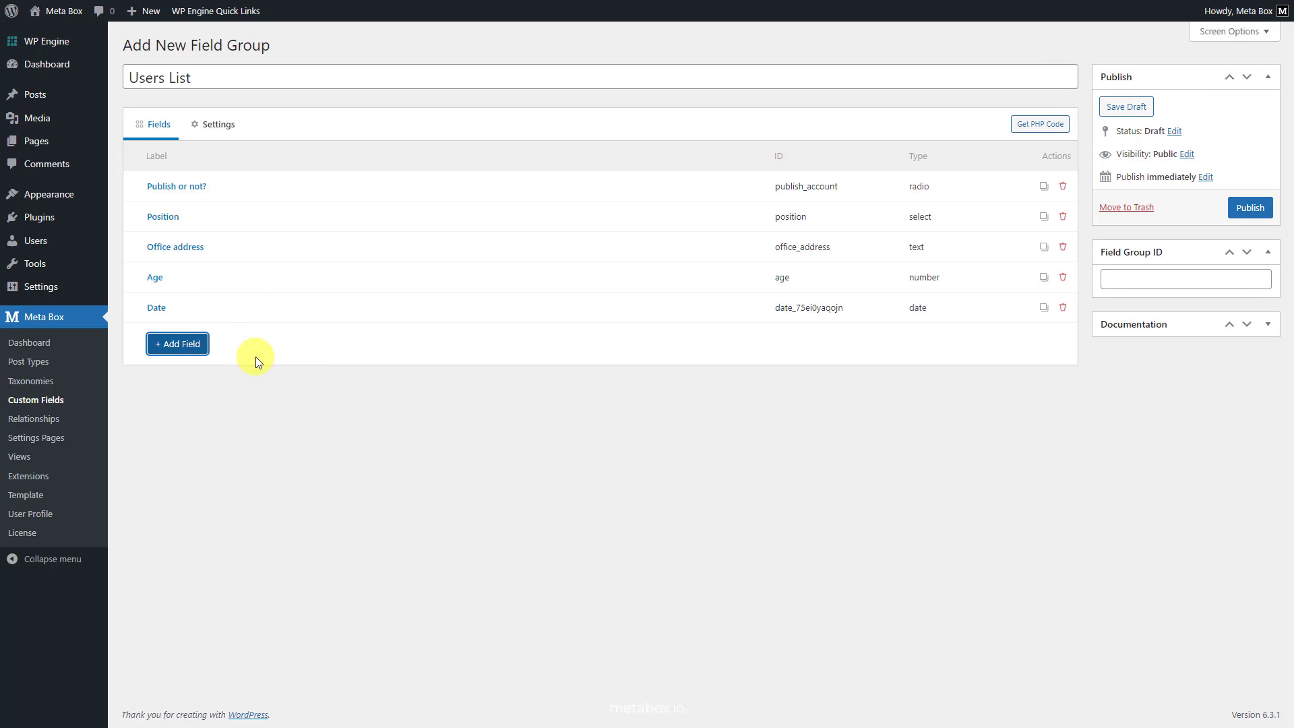
{"action": "left_click", "coordinate": [297, 310]}
{"action": "double_click", "coordinate": [295, 369]}
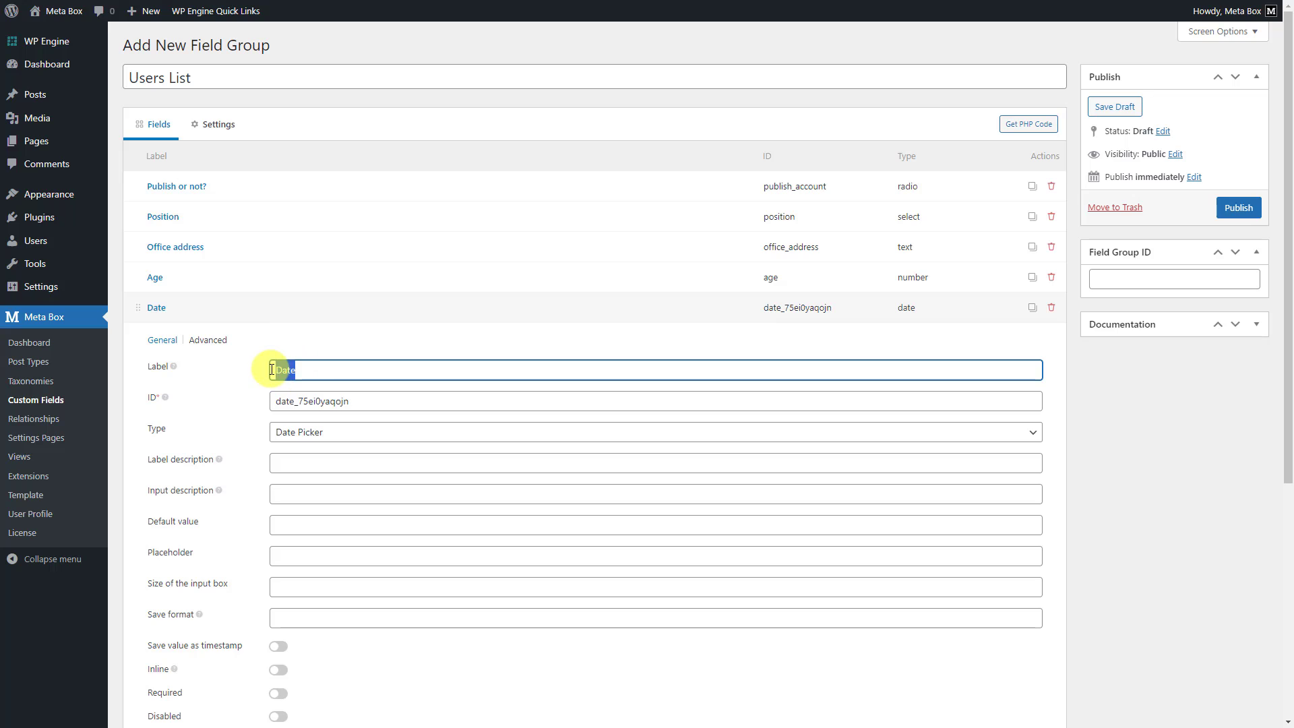
{"action": "type", "text": "Start date"}
{"action": "left_click", "coordinate": [308, 311]}
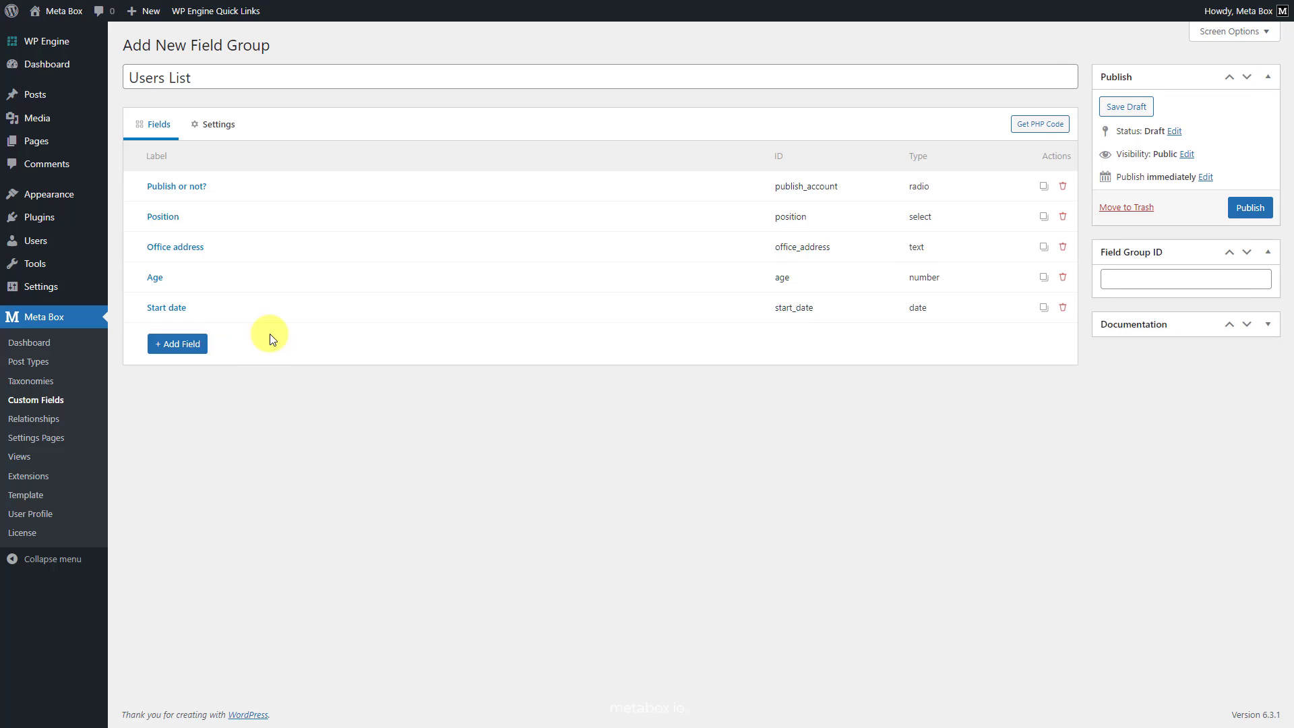
Add another Text field to the field group and label it "Salary".
{"action": "left_click", "coordinate": [202, 343]}
{"action": "type", "text": "te"}
{"action": "left_click", "coordinate": [170, 433]}
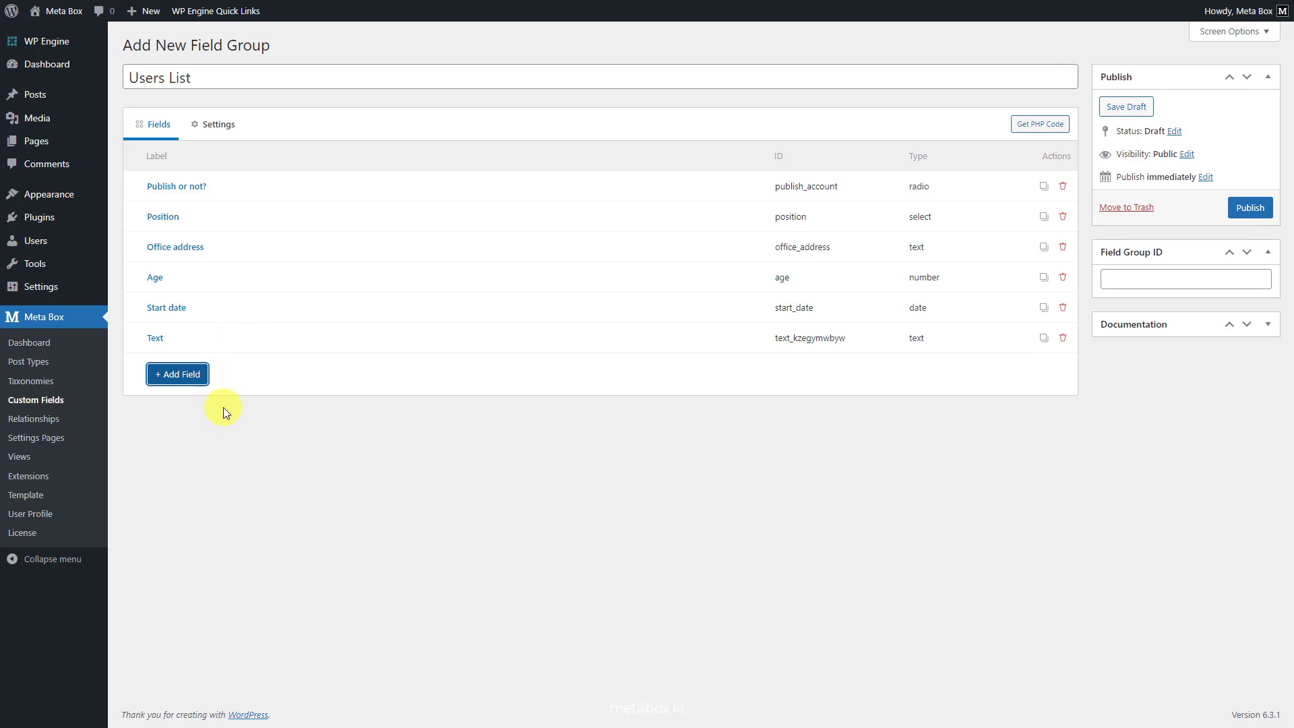
{"action": "left_click", "coordinate": [305, 340]}
{"action": "double_click", "coordinate": [271, 399]}
{"action": "type", "text": "Salary"}
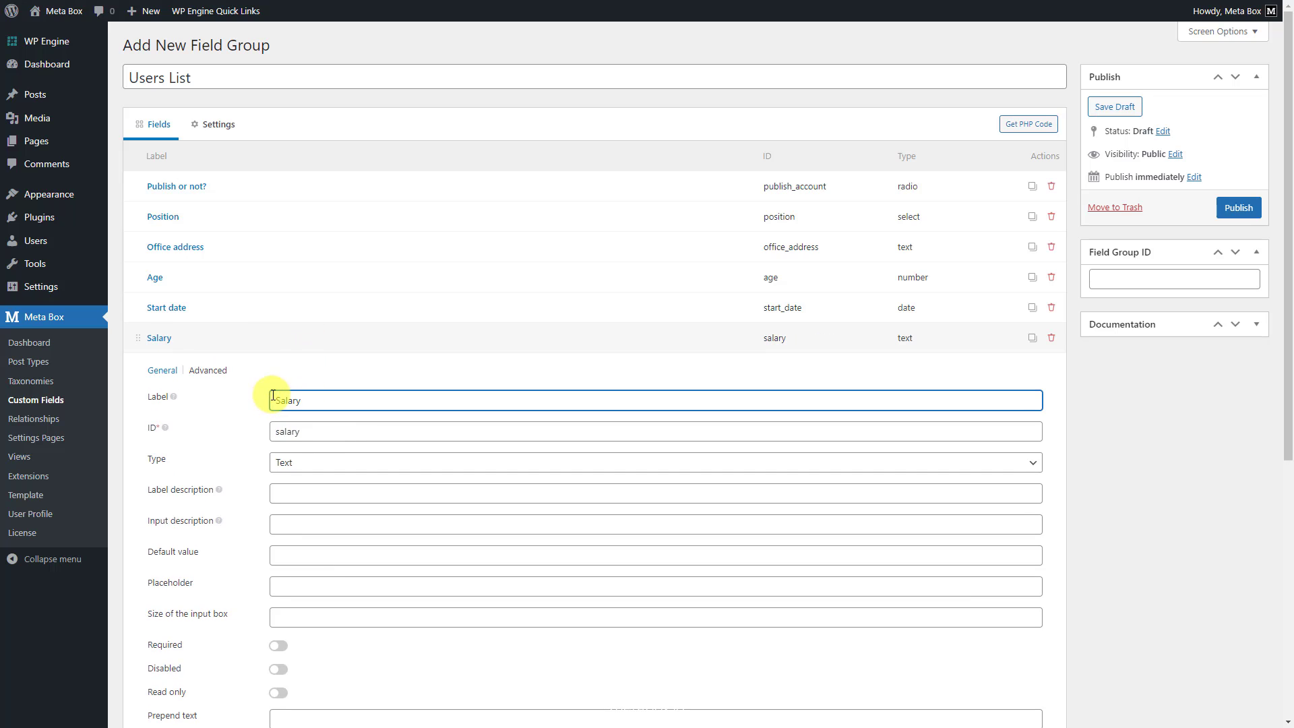
{"action": "left_click", "coordinate": [301, 338]}
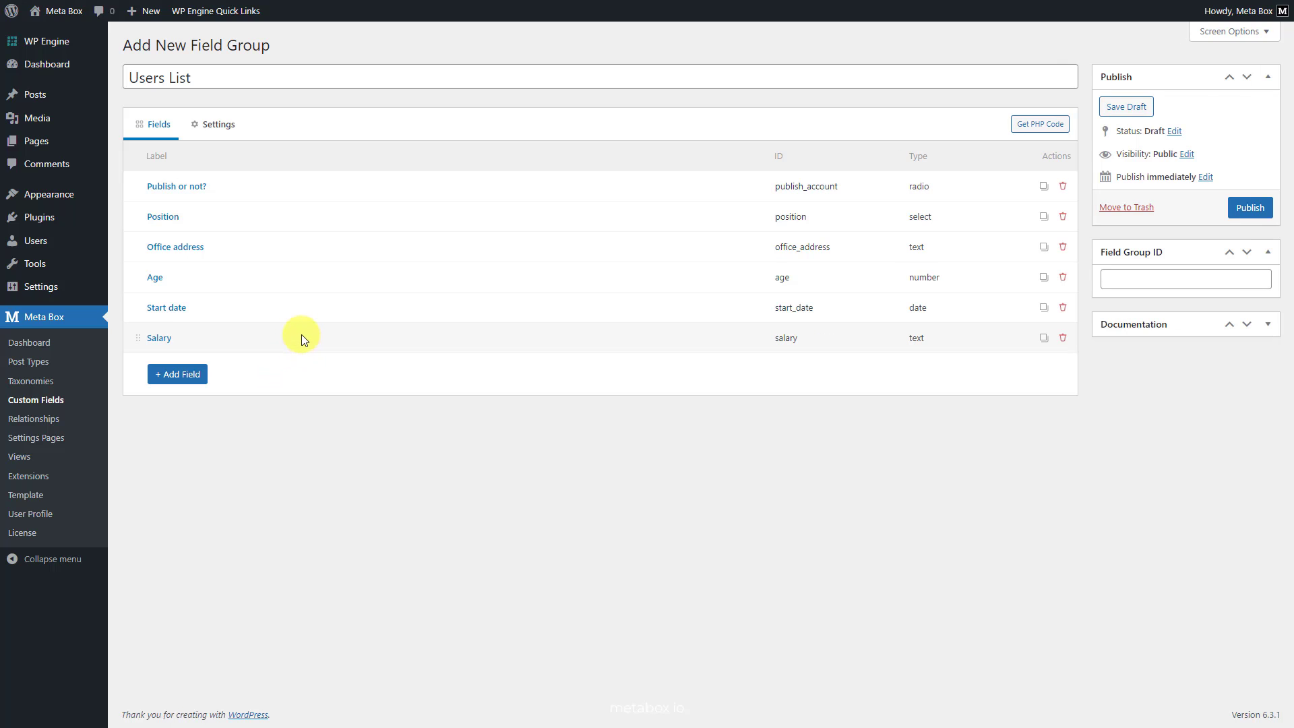
Set the field group's location to User and publish the group.
{"action": "left_click", "coordinate": [223, 126]}
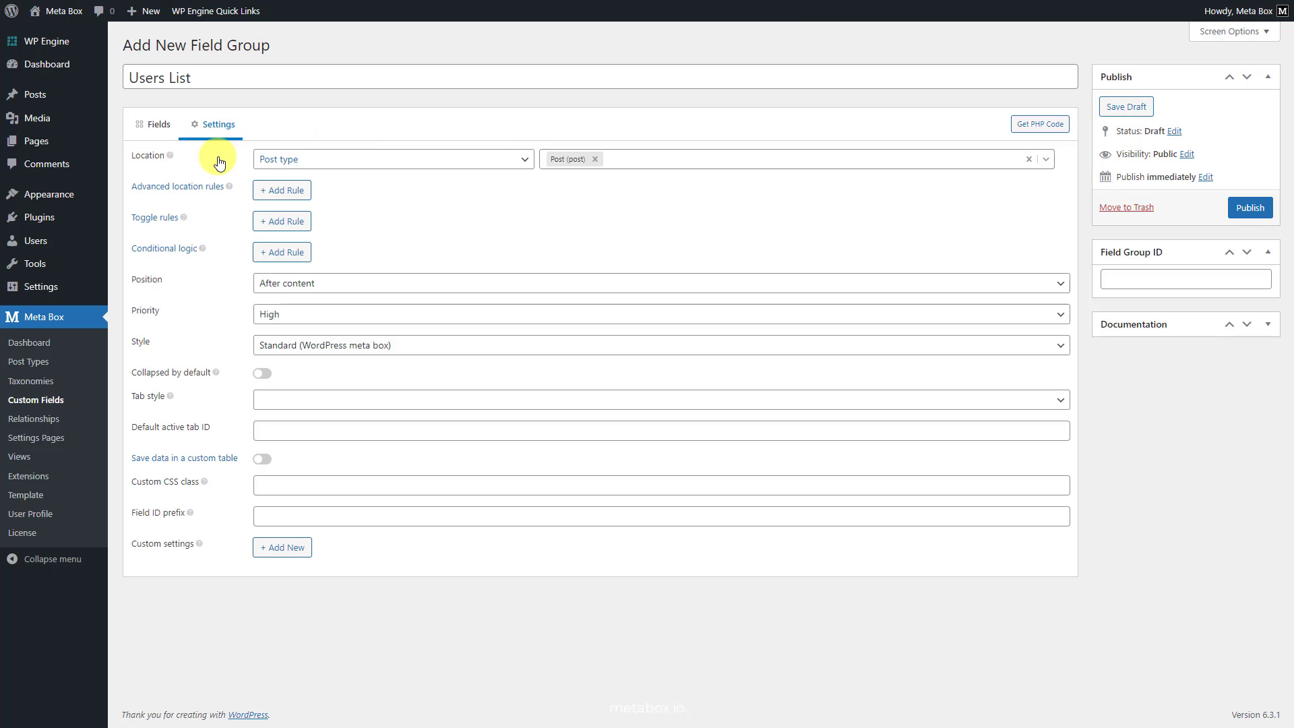
{"action": "left_click", "coordinate": [270, 160]}
{"action": "left_click", "coordinate": [284, 203]}
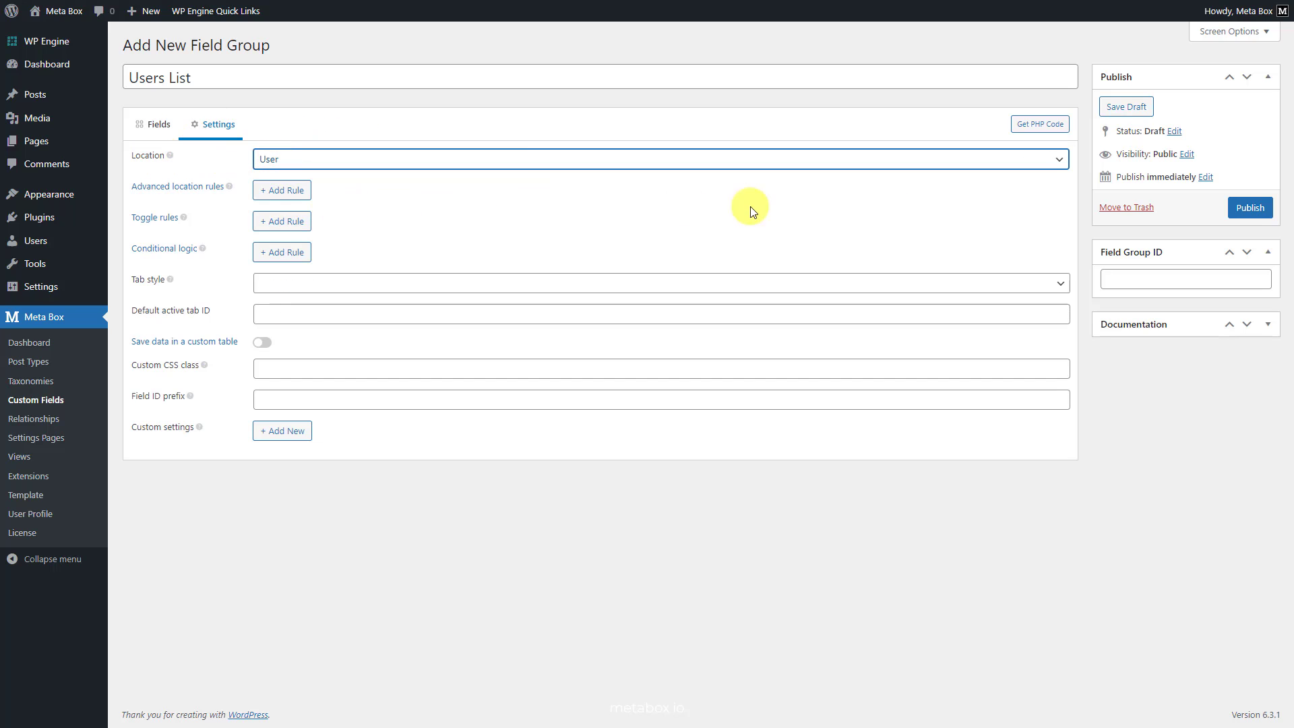
{"action": "left_click", "coordinate": [1251, 208]}
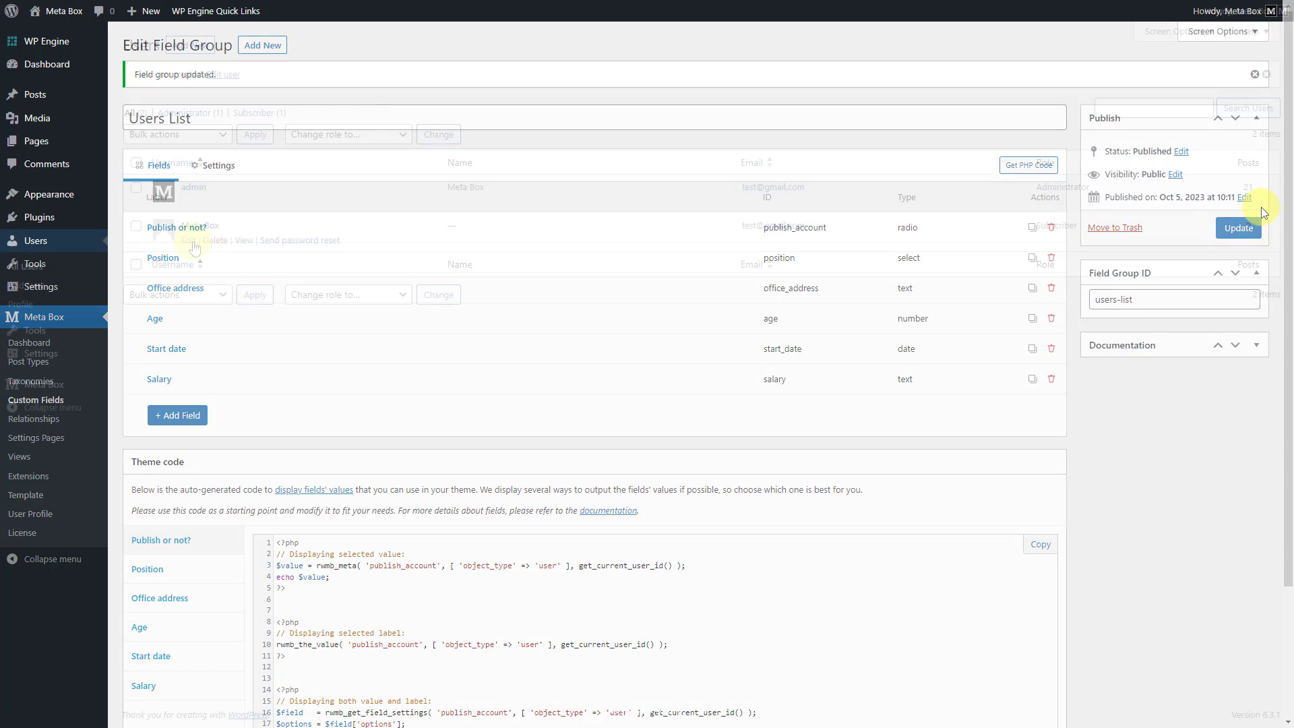
Open the subscriber account for editing and set Publish or not? to Yes, Position to IT leaders and Office address to Vietnam.
{"action": "left_click", "coordinate": [36, 240]}
{"action": "left_click", "coordinate": [191, 241]}
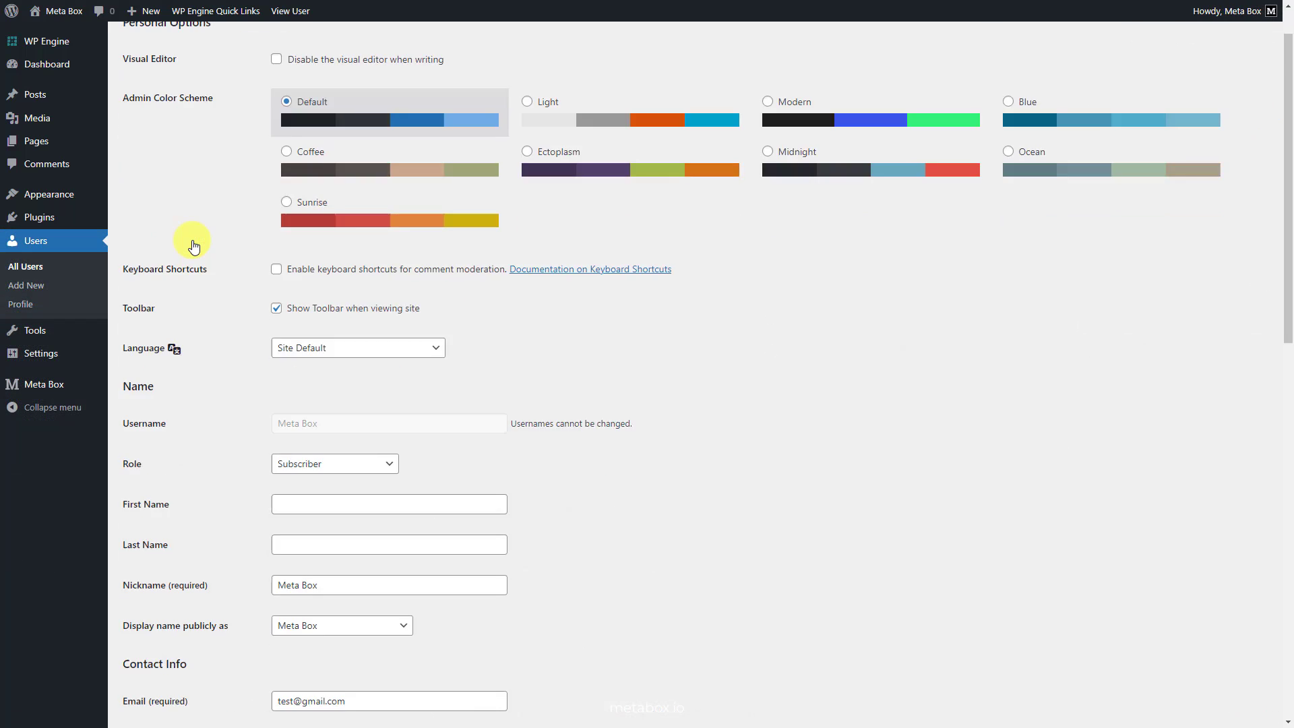
{"action": "scroll", "coordinate": [193, 246], "scroll_direction": "down", "scroll_amount": 12}
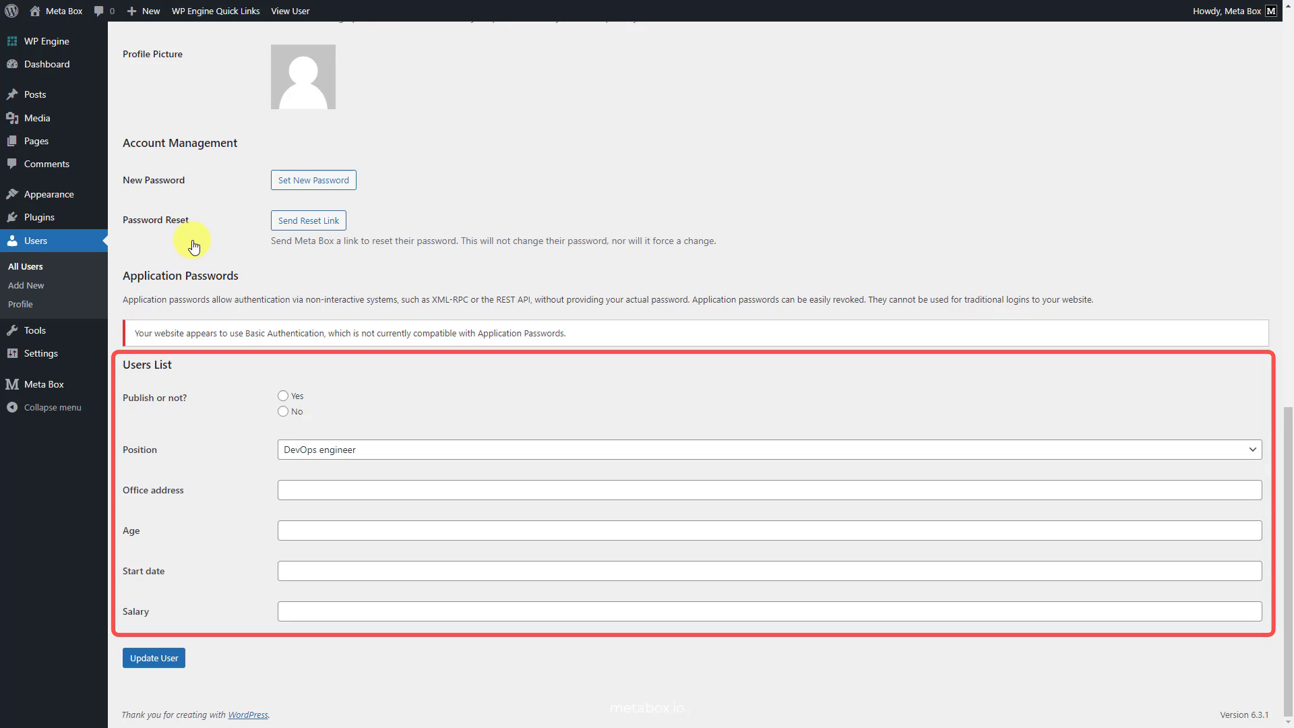
{"action": "left_click", "coordinate": [292, 401]}
{"action": "left_click", "coordinate": [322, 449]}
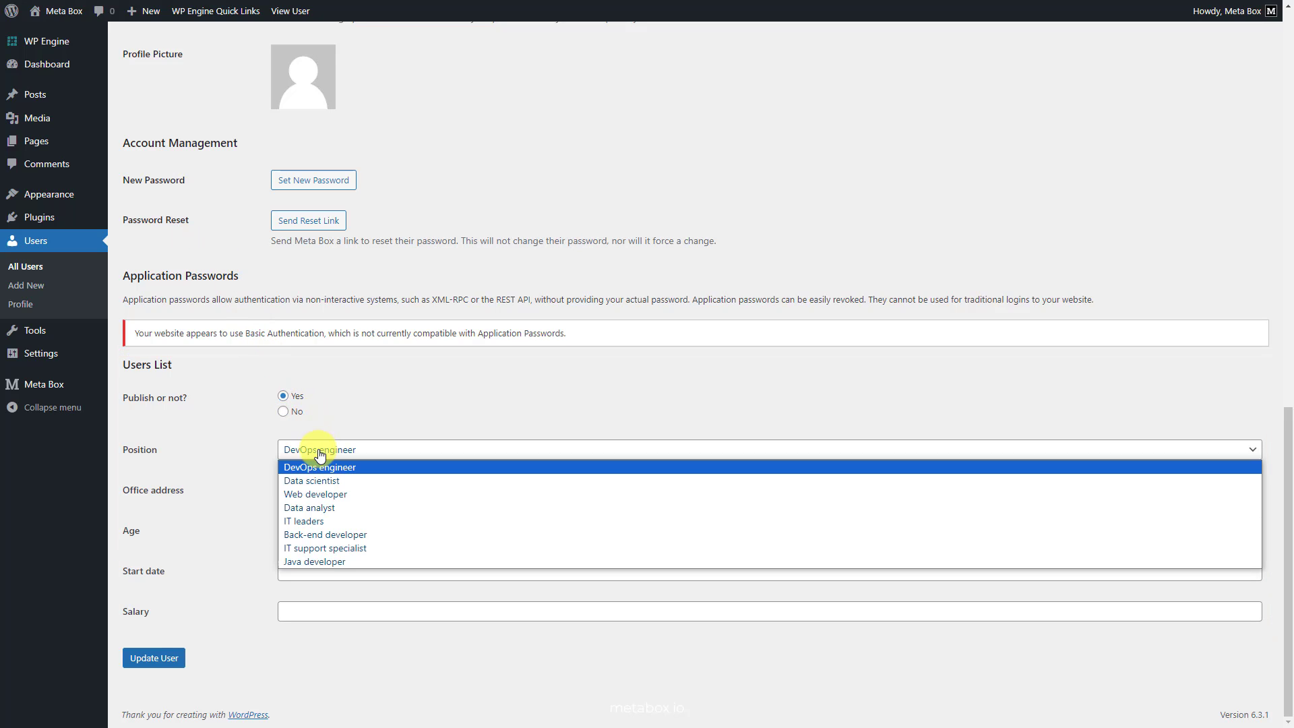
{"action": "left_click", "coordinate": [315, 523]}
{"action": "left_click", "coordinate": [310, 495]}
{"action": "type", "text": "Vietnam"}
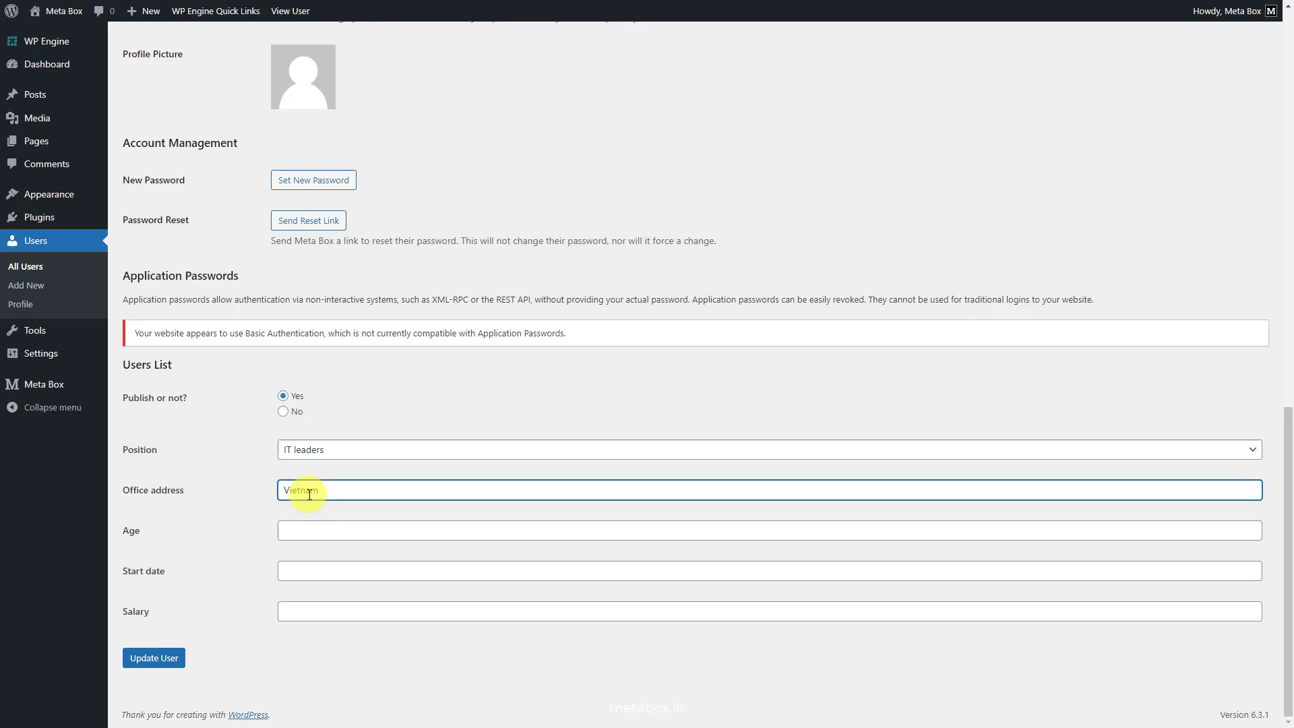
Enter age 32, start date 2014-01-23 and salary 154.227 for the subscriber and save the user's profile.
{"action": "left_click", "coordinate": [303, 531]}
{"action": "type", "text": "32"}
{"action": "left_click", "coordinate": [293, 569]}
{"action": "type", "text": "2014-01-23"}
{"action": "left_click", "coordinate": [295, 610]}
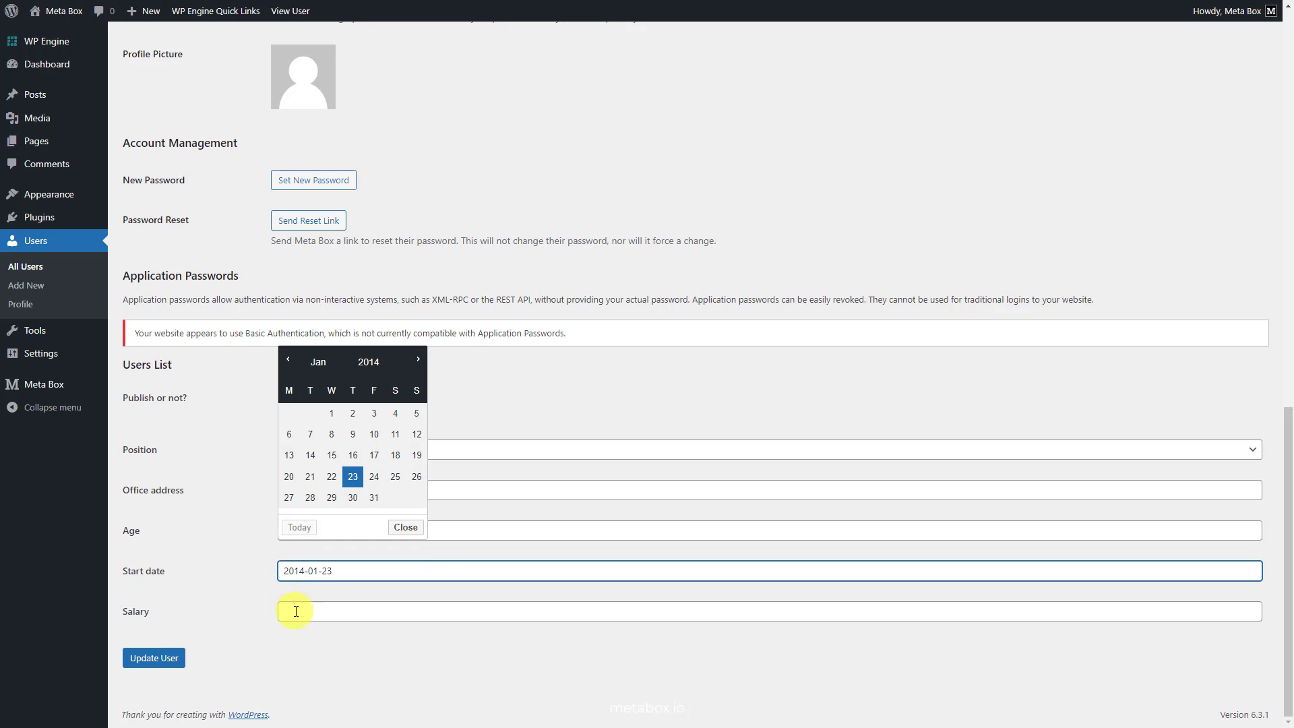
{"action": "type", "text": "154.227"}
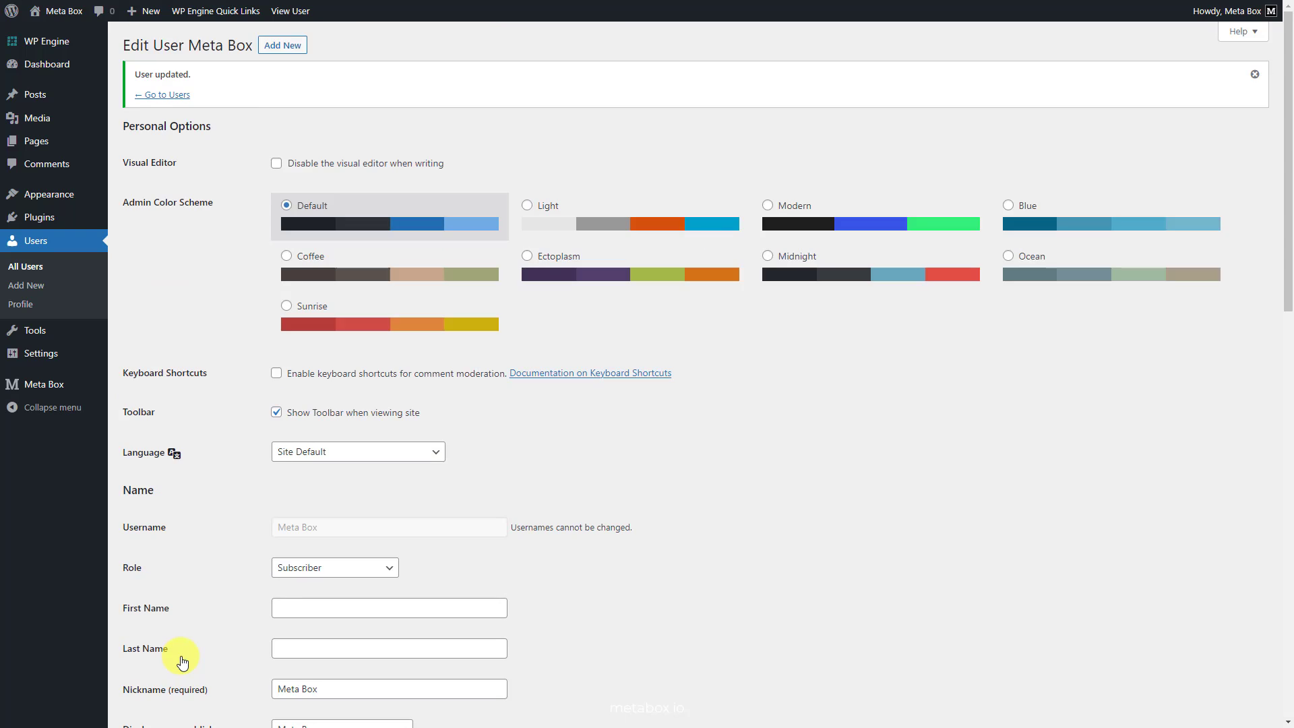